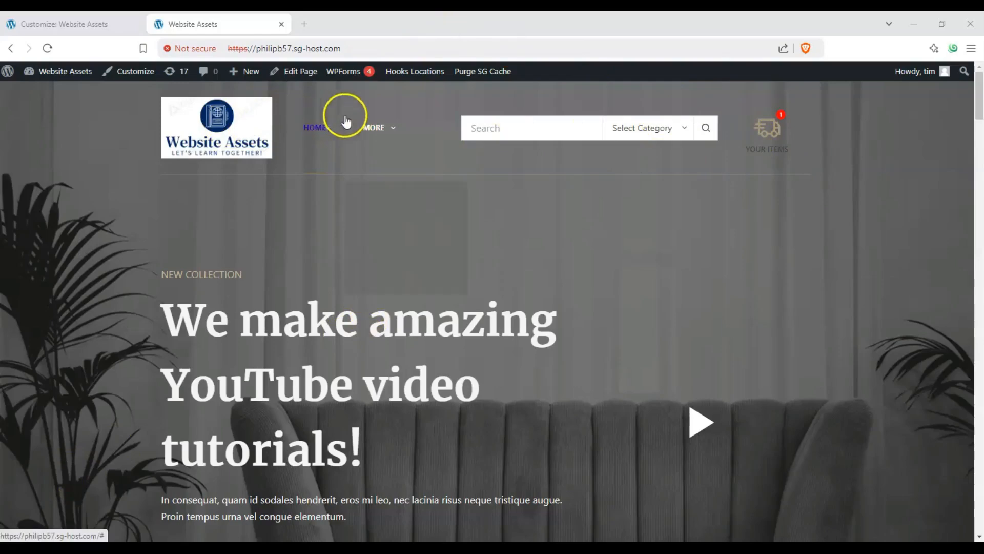
Step: Open the Products page on the live site and examine its header and product listing
click(378, 193)
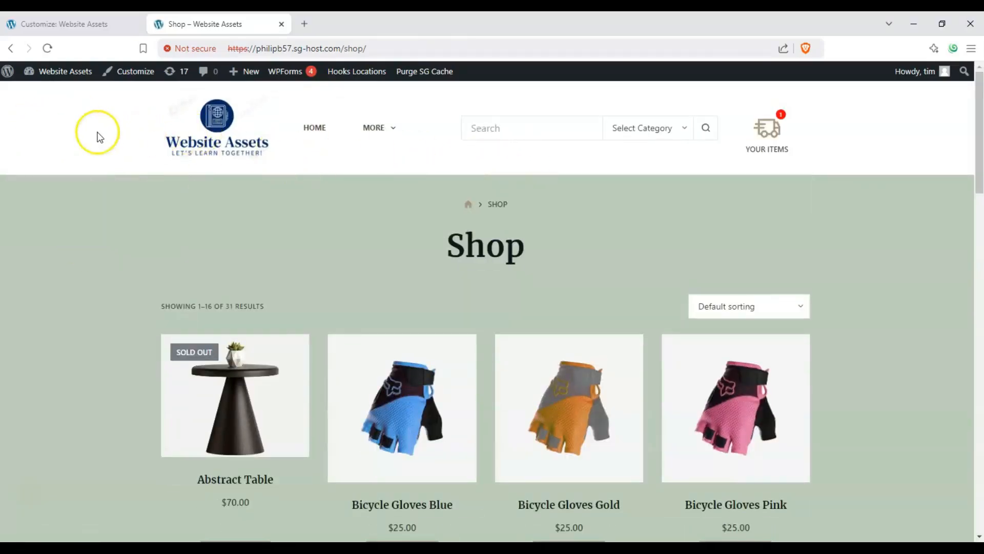
scroll(92, 148, down, 3)
scroll(103, 169, up, 3)
mouse_move(758, 131)
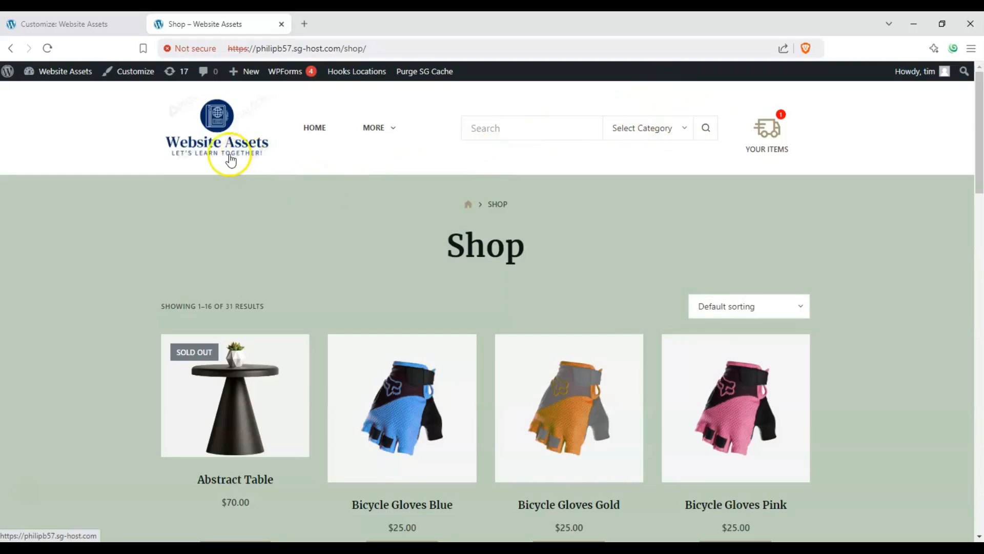
mouse_move(375, 139)
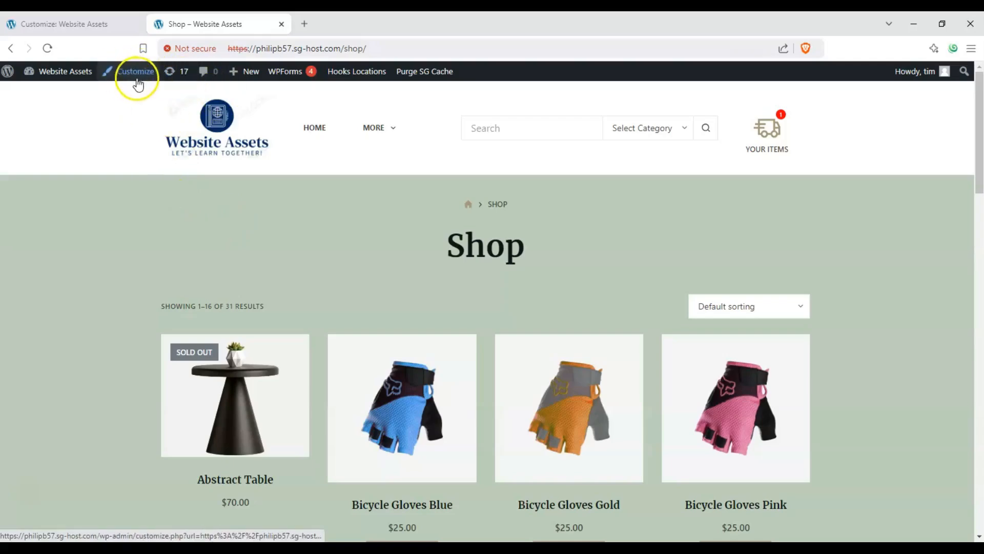
Step: Switch to the theme customizer and load the Products page in its preview
click(93, 20)
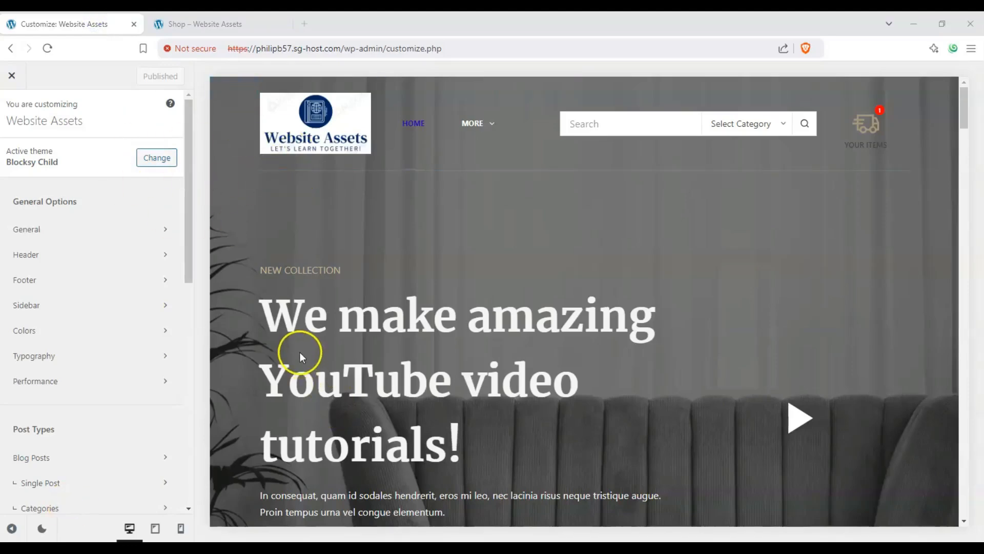
mouse_move(469, 124)
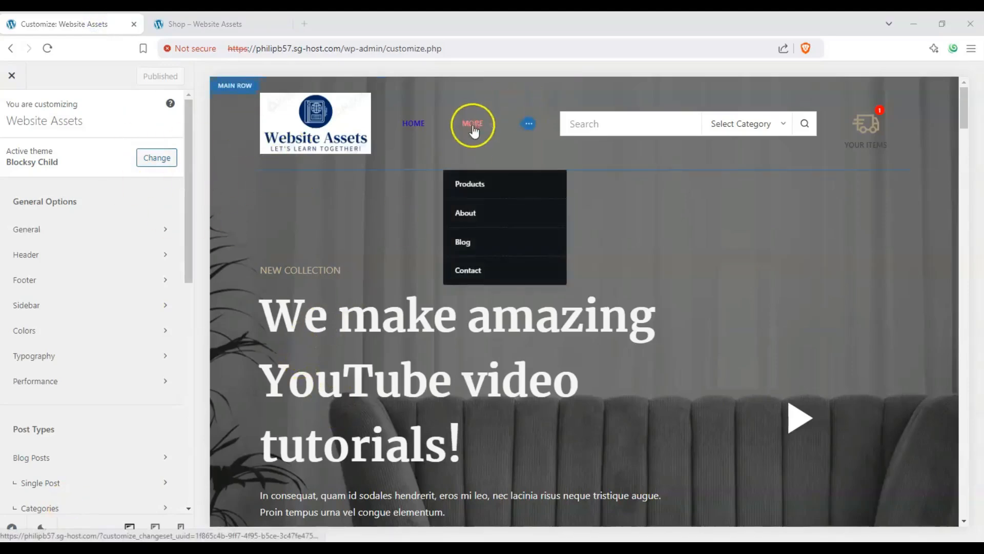
click(474, 188)
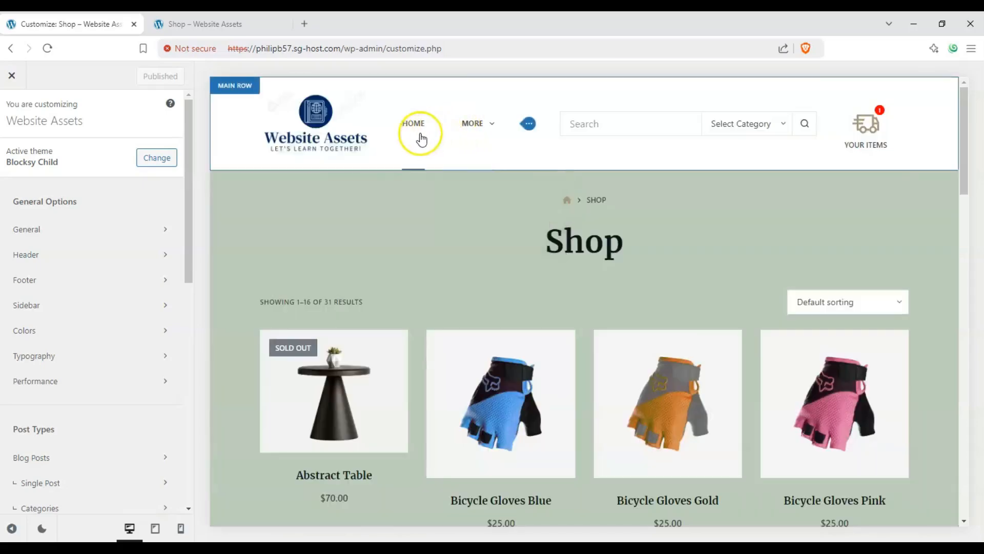
mouse_move(491, 131)
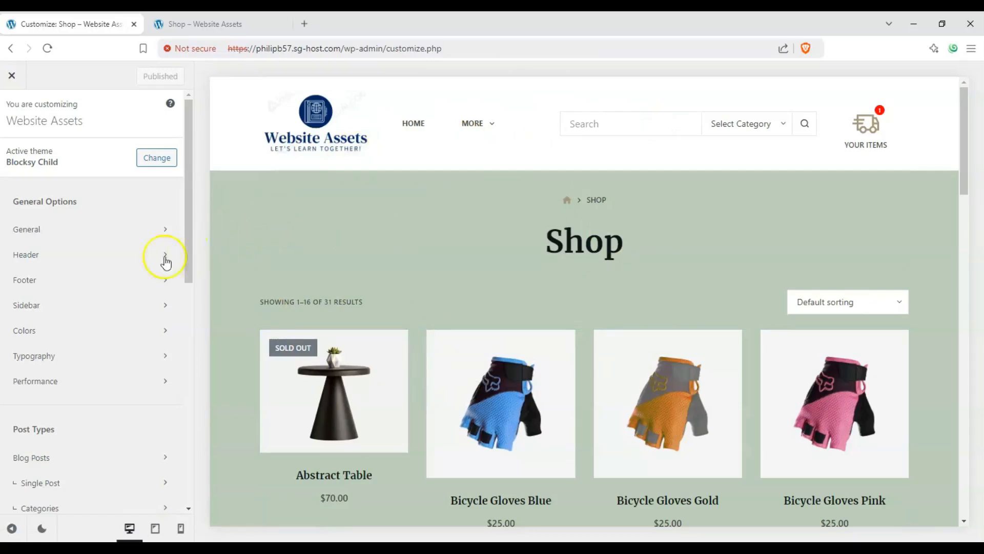
Step: Create a new header named "shop header" that copies elements and styles from the Global Header
click(130, 264)
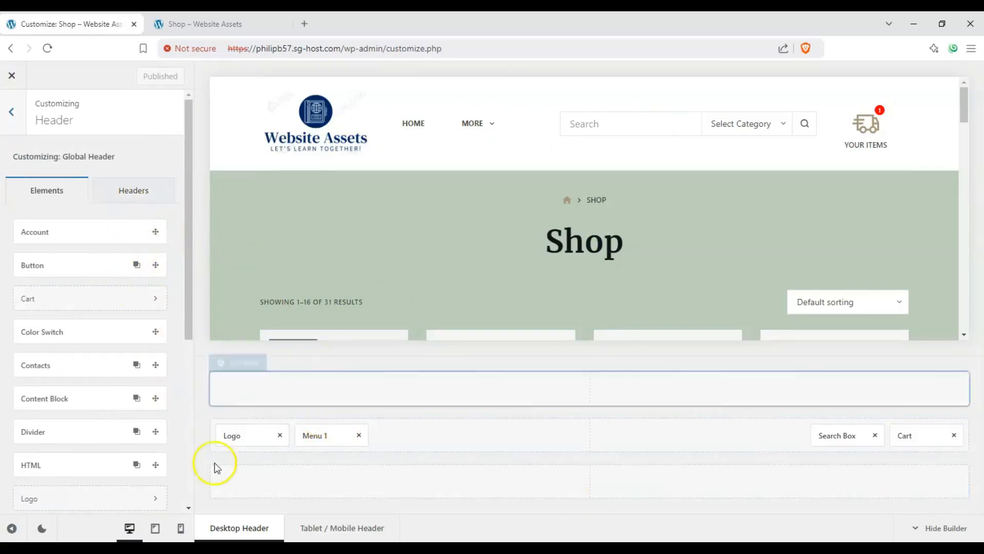
click(120, 197)
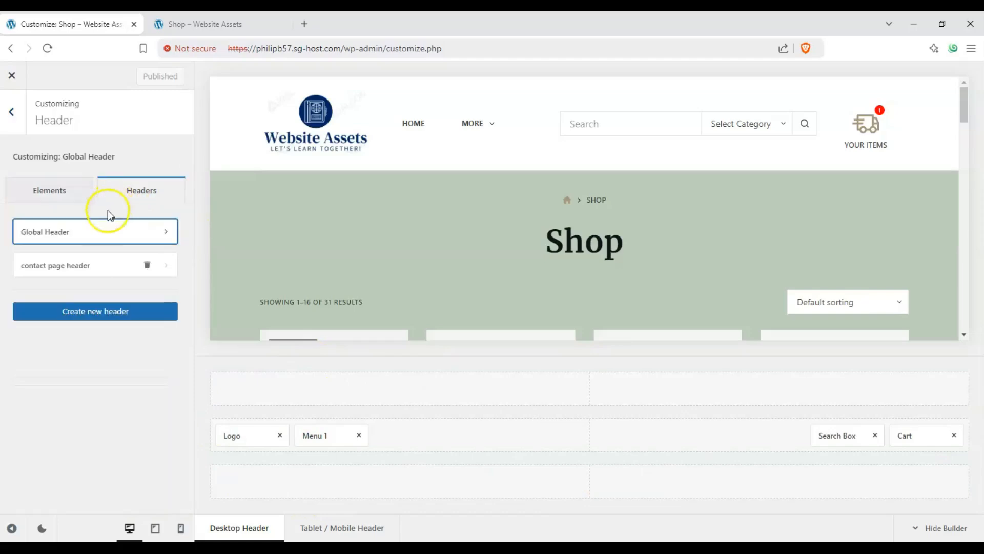
click(115, 321)
click(361, 300)
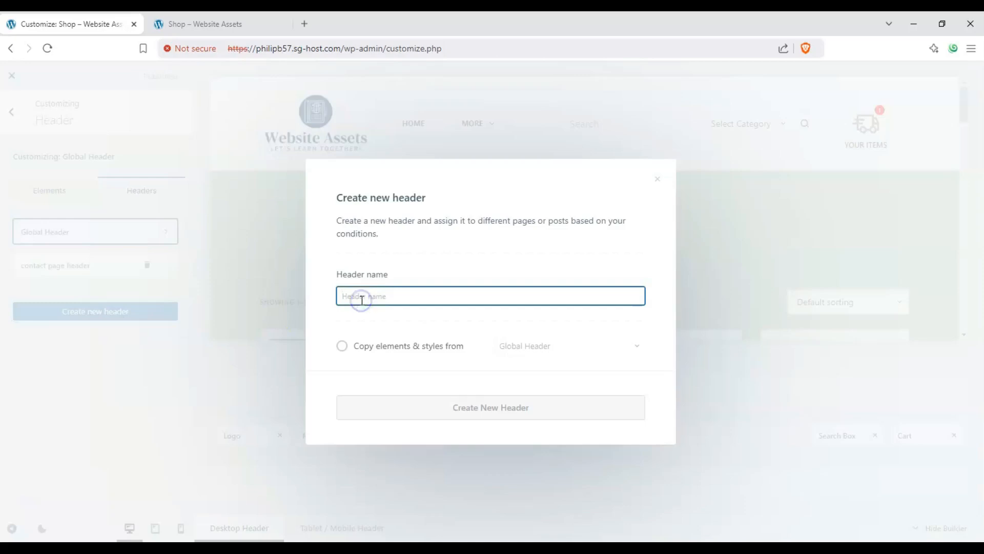
text(shop header)
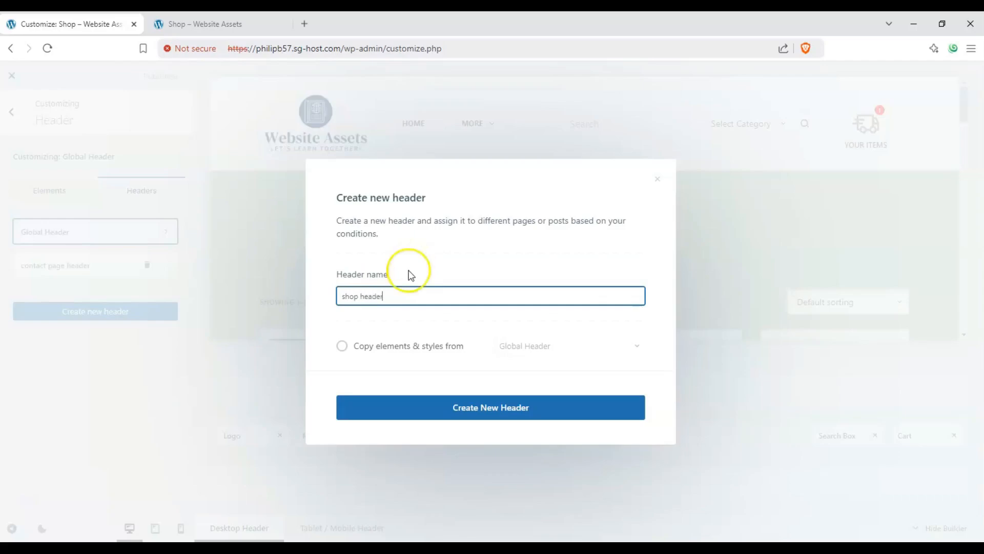
click(399, 346)
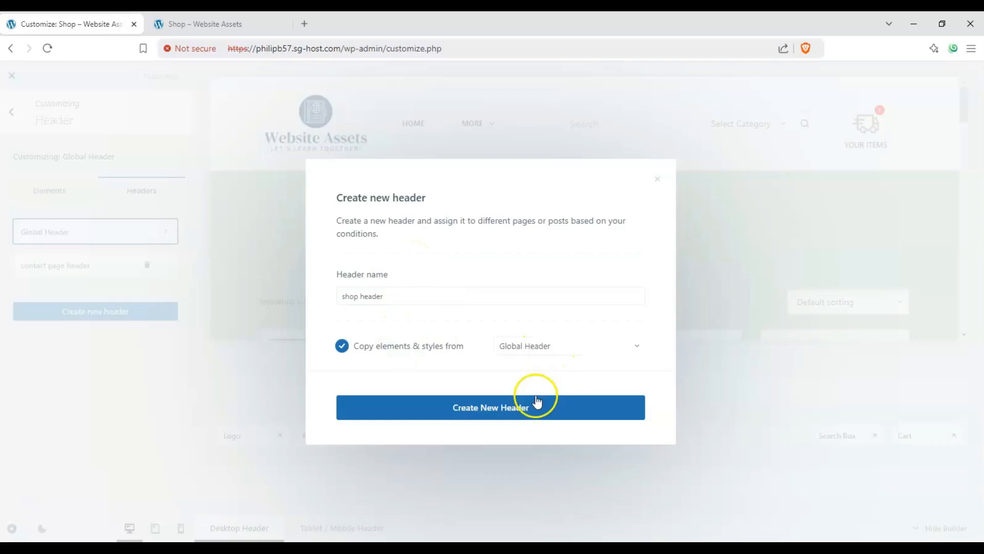
click(549, 345)
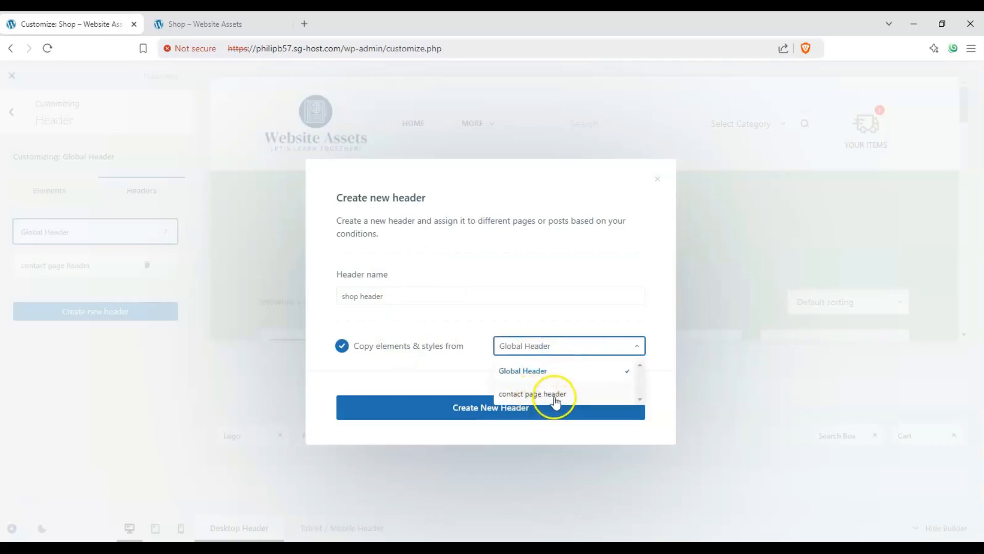
click(547, 371)
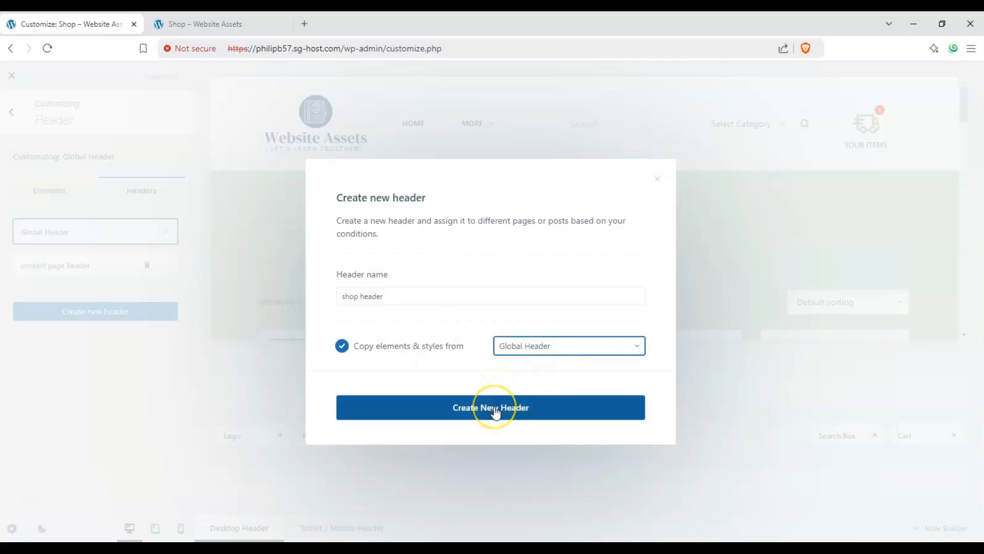
click(495, 410)
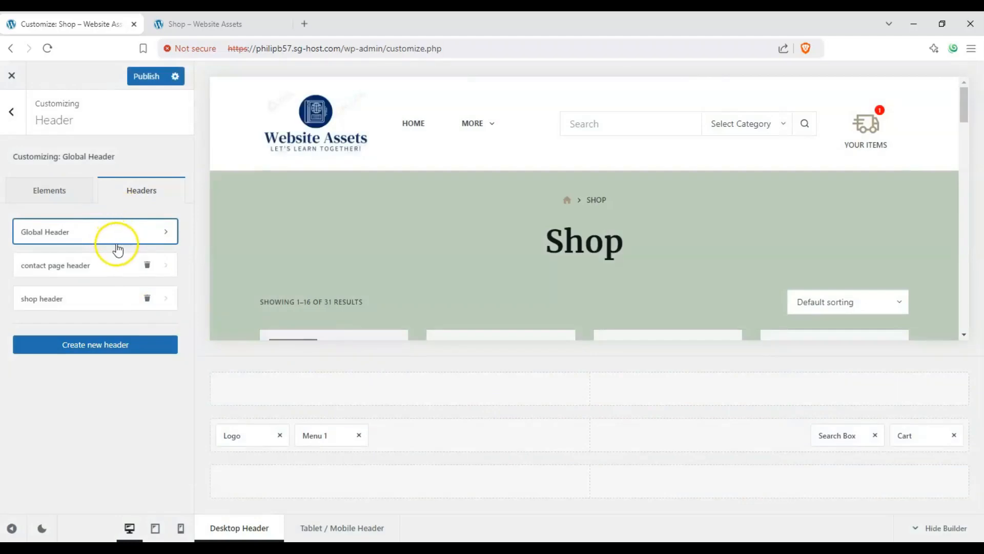
Step: In the shop header, remove the Search Box and arrange Menu 1, a centred Logo and the Cart in the top row
click(88, 299)
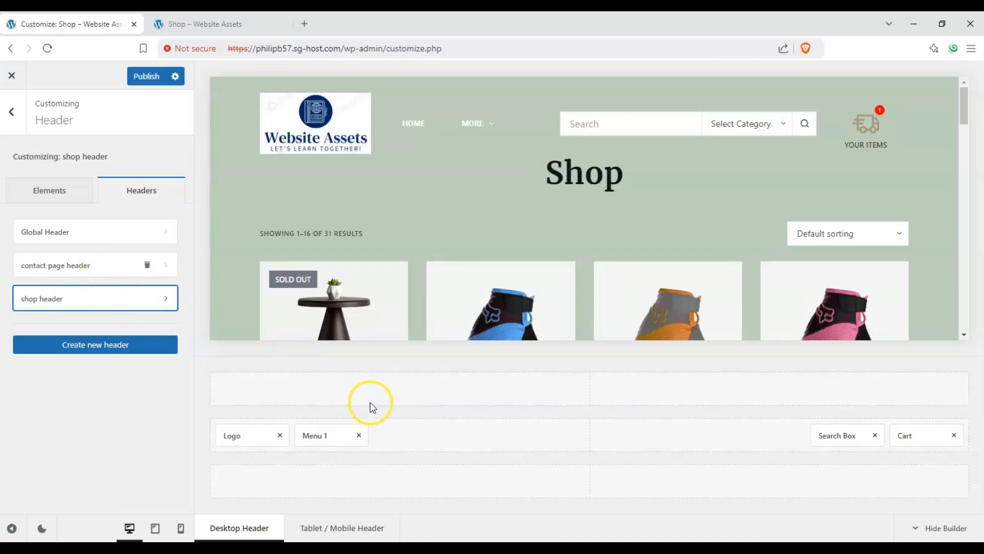
click(875, 436)
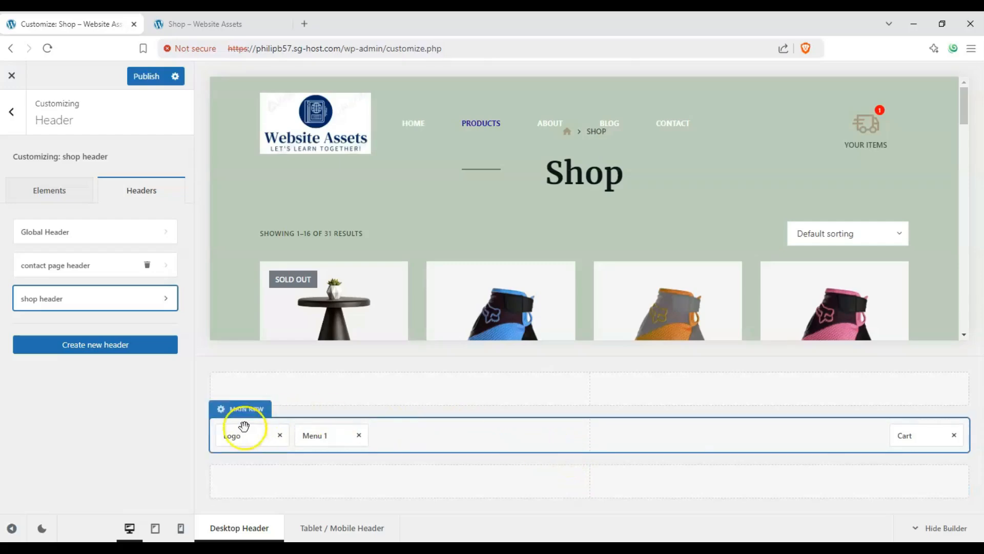
drag(312, 423, 586, 392)
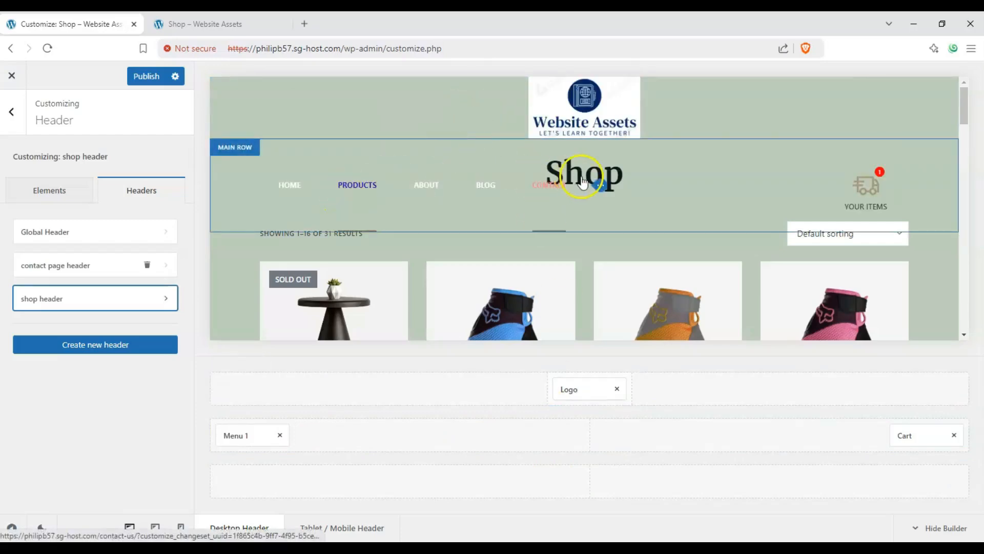
drag(925, 427, 932, 389)
drag(254, 432, 257, 385)
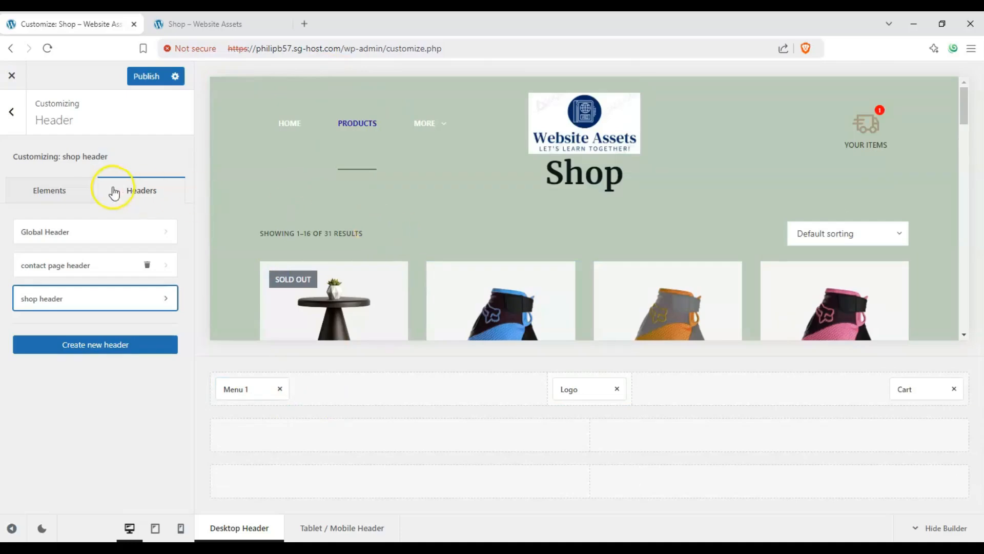
Step: Set the shop header's sticky effect to Slide Down and turn off its transparent functionality
click(168, 303)
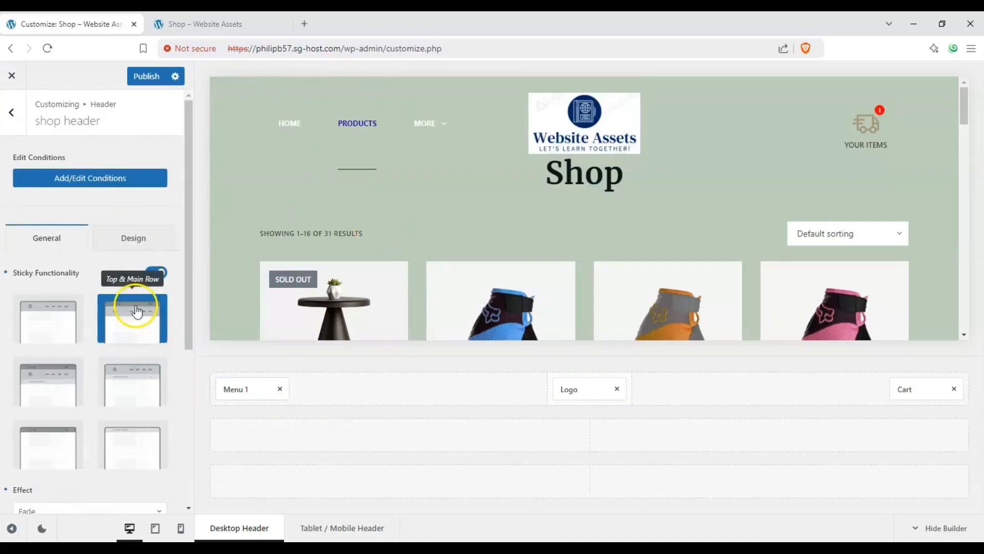
scroll(322, 224, down, 5)
scroll(322, 224, up, 5)
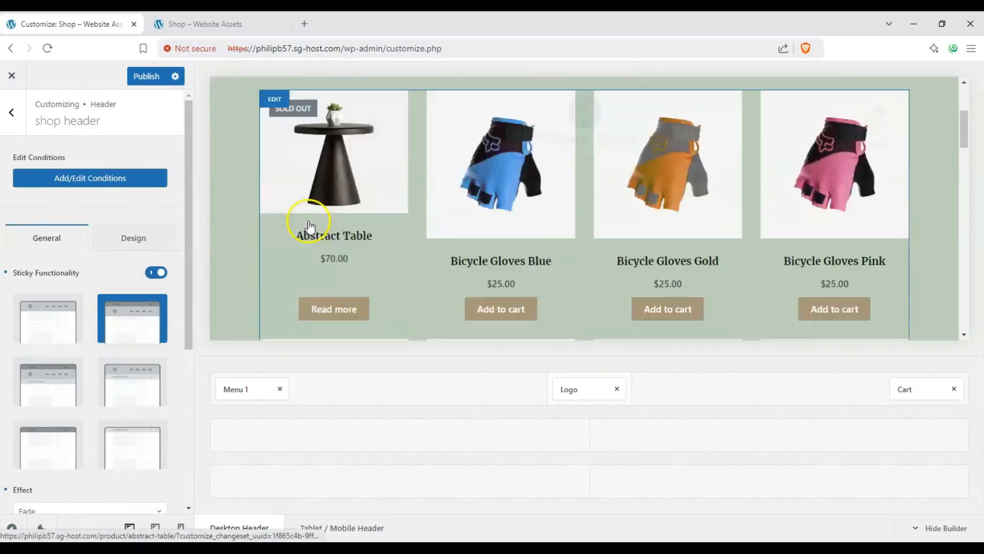
scroll(19, 305, down, 3)
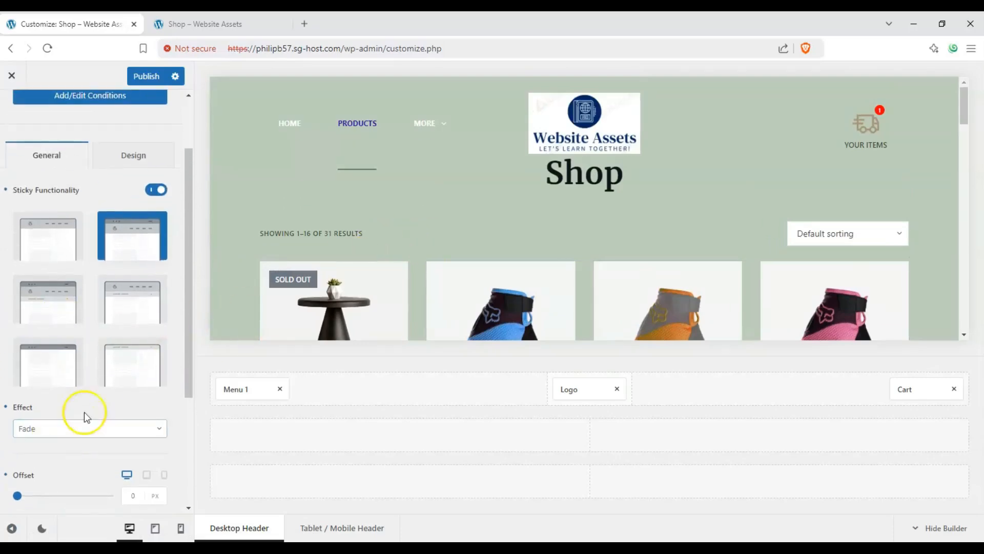
scroll(84, 411, down, 3)
click(85, 352)
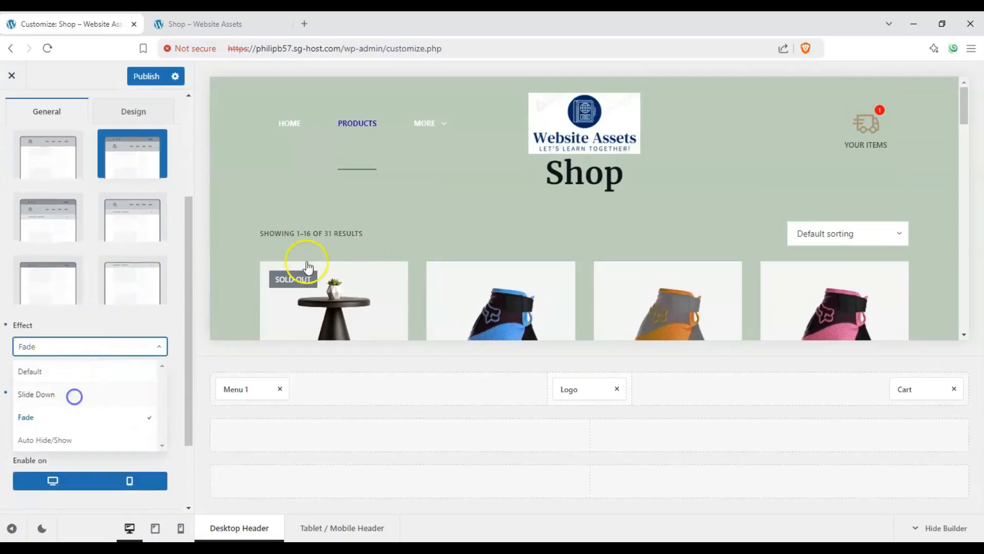
click(75, 394)
scroll(91, 315, down, 3)
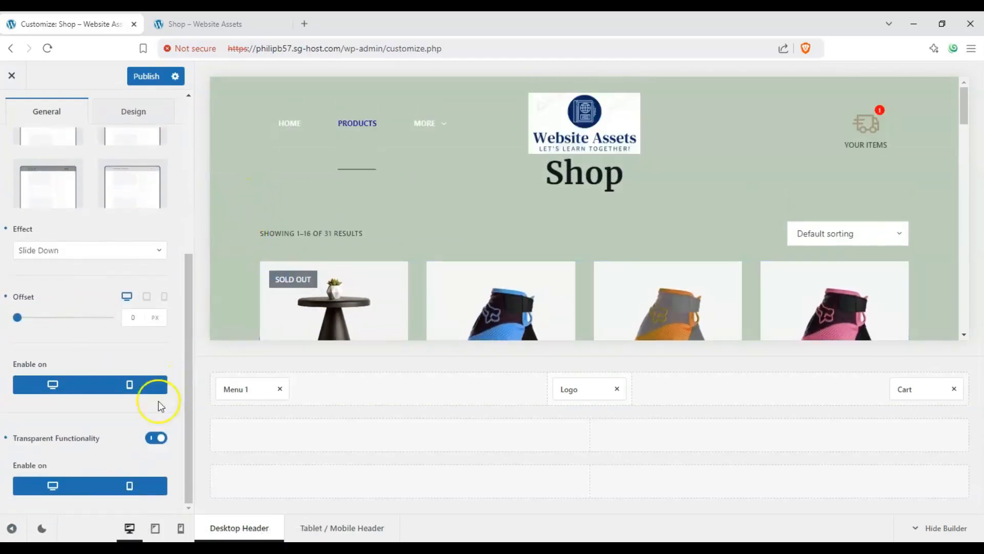
click(148, 441)
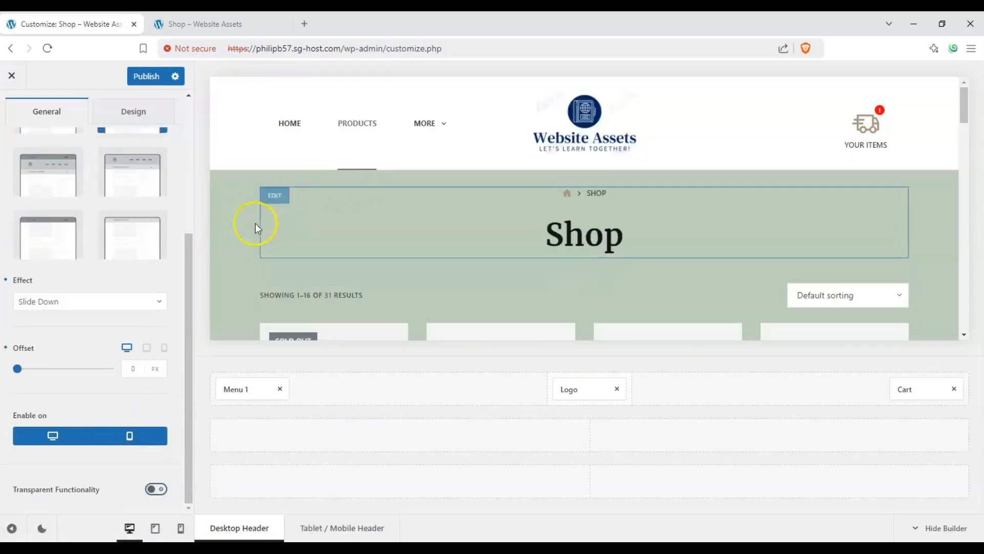
Step: Examine how the sticky shop header behaves in the Shop page preview
scroll(240, 222, down, 3)
scroll(239, 221, up, 3)
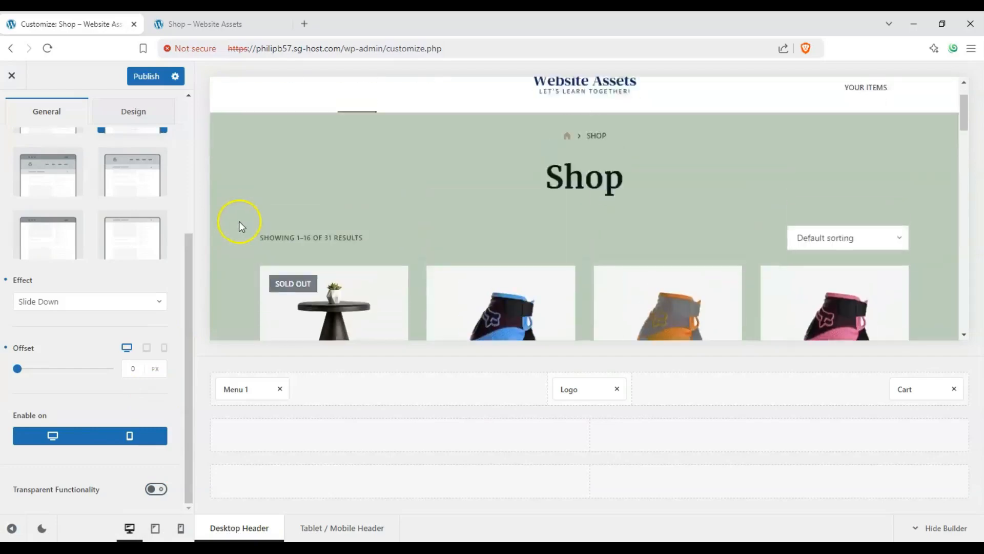
scroll(239, 220, down, 3)
scroll(239, 220, up, 3)
scroll(238, 220, down, 2)
scroll(240, 216, up, 2)
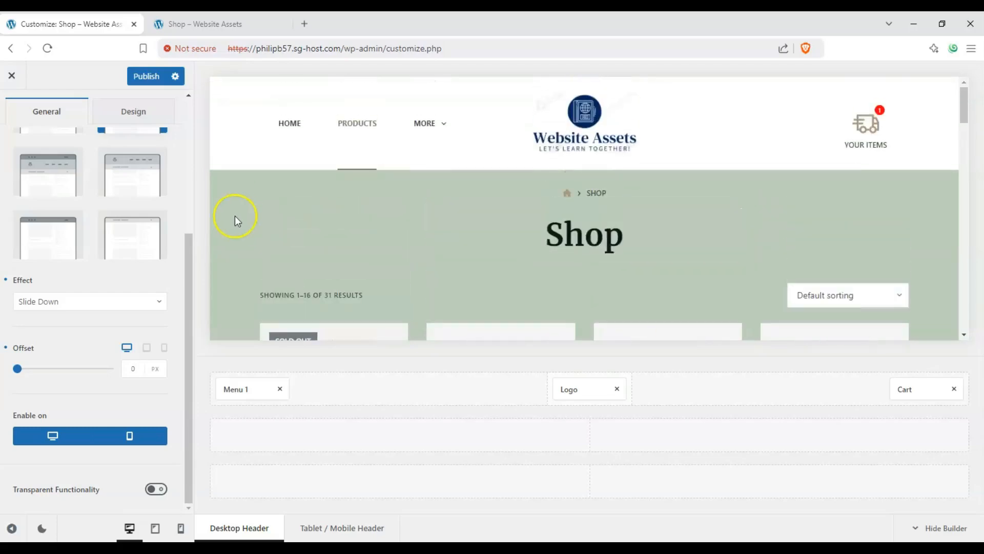
scroll(138, 248, up, 5)
scroll(394, 229, down, 1)
scroll(307, 230, down, 2)
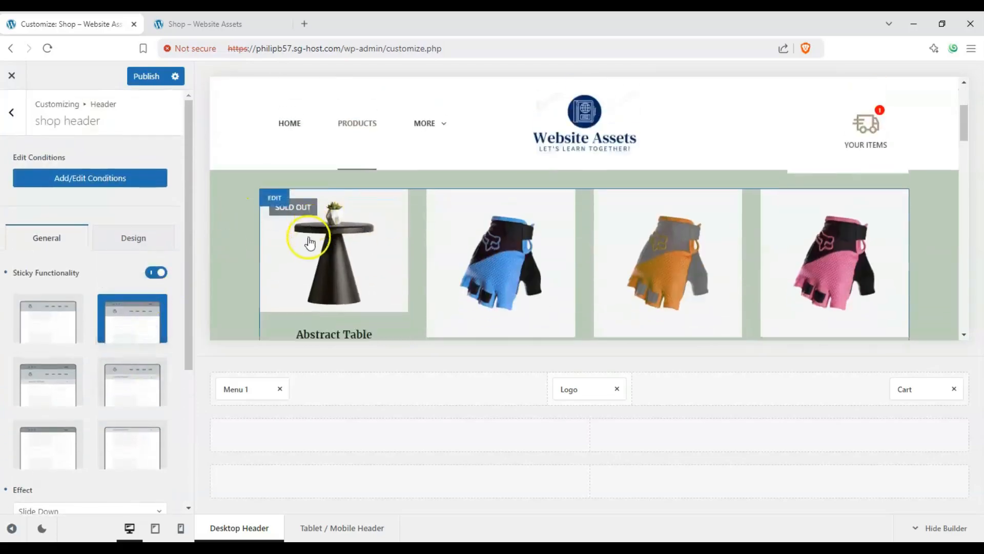
scroll(288, 241, up, 2)
scroll(278, 242, down, 1)
scroll(246, 245, up, 1)
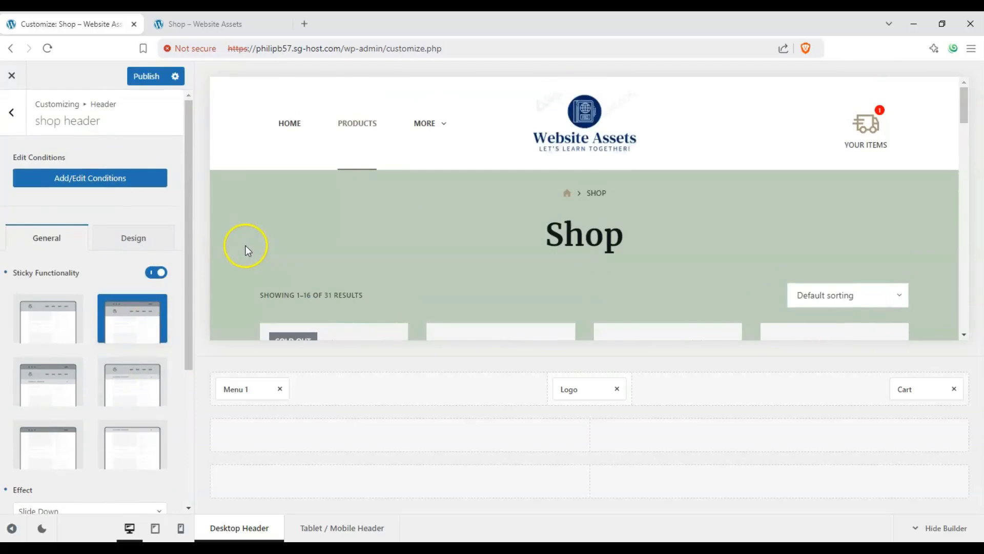
scroll(318, 221, down, 3)
scroll(312, 226, up, 2)
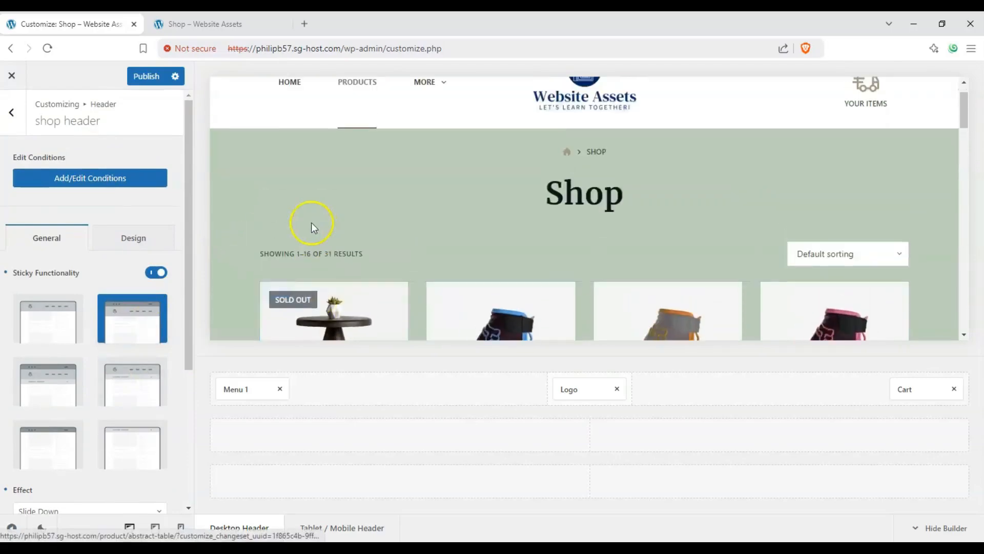
scroll(287, 222, up, 1)
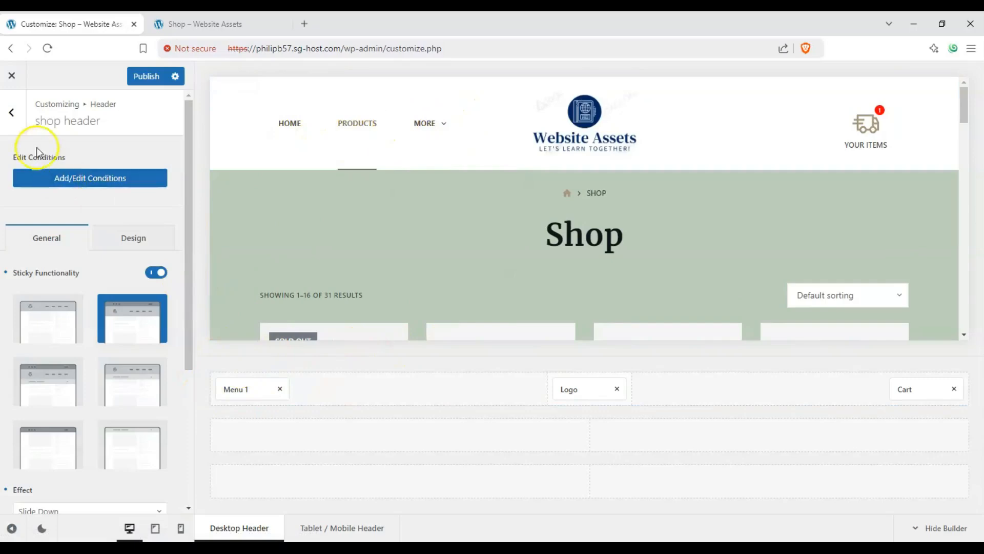
Step: Replace Menu 1 with the Socials element at the start of the shop header's top row
click(12, 113)
click(44, 189)
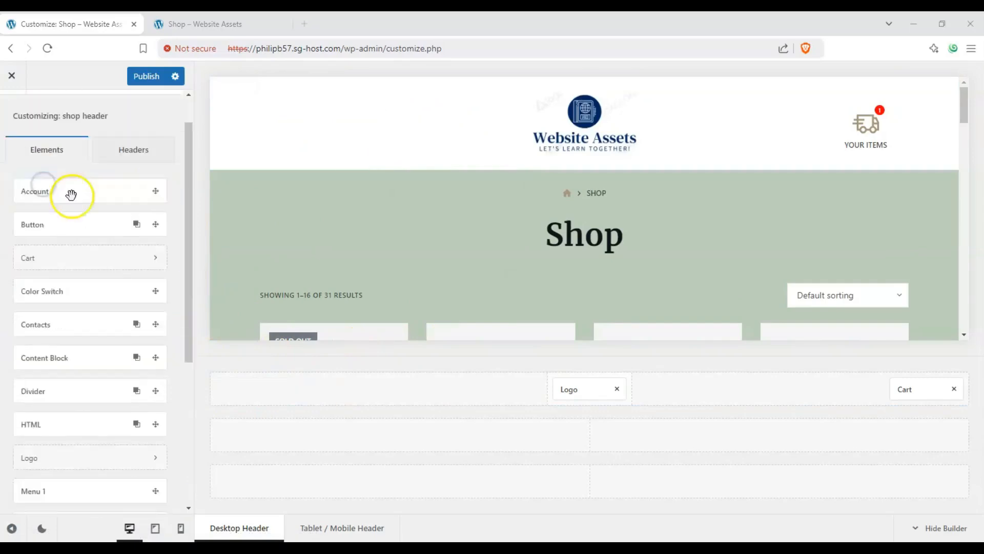
scroll(72, 205, down, 3)
drag(55, 388, 88, 356)
scroll(82, 332, down, 2)
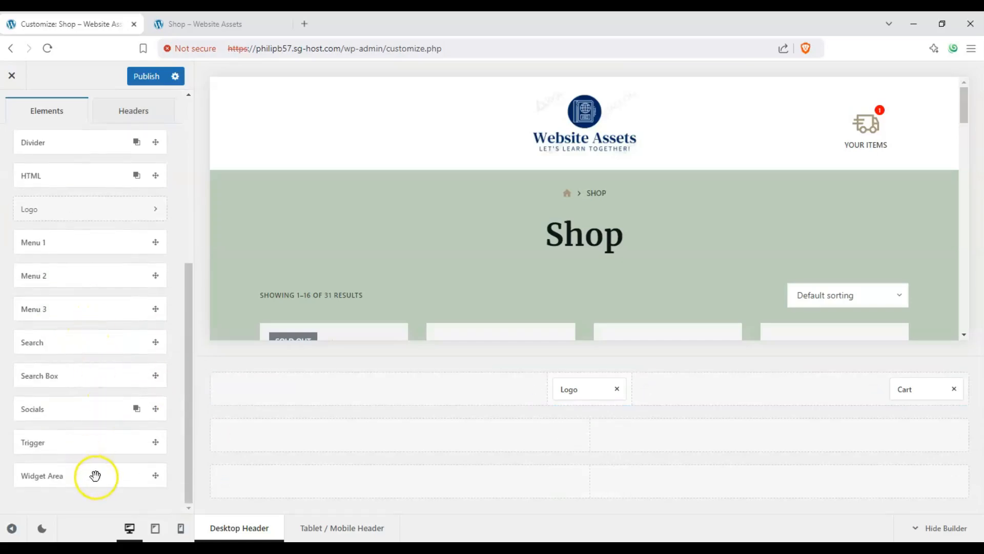
scroll(92, 418, up, 1)
scroll(97, 433, down, 1)
drag(254, 391, 255, 391)
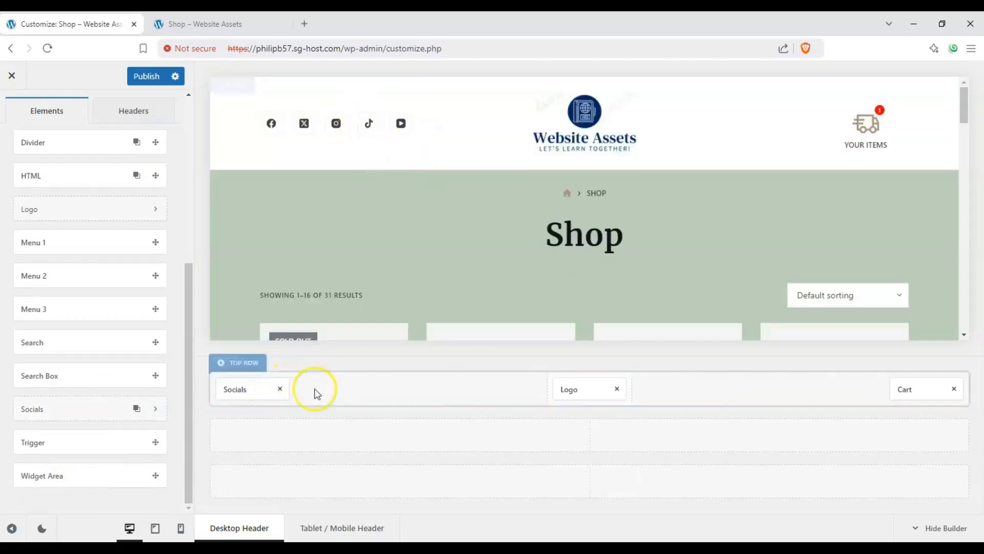
scroll(185, 376, up, 5)
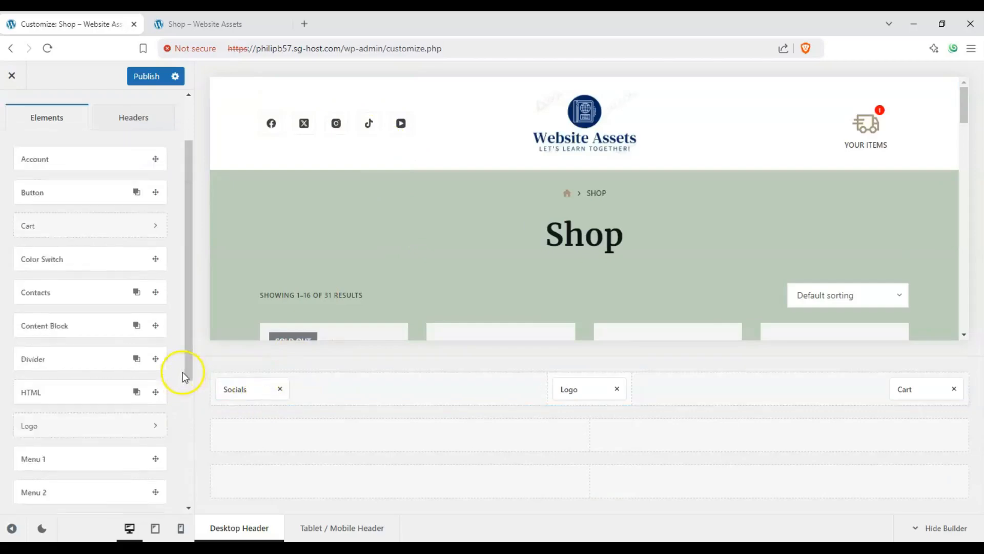
Step: Examine how the sticky shop header with the Socials element behaves while scrolling the Shop page preview
scroll(359, 266, down, 3)
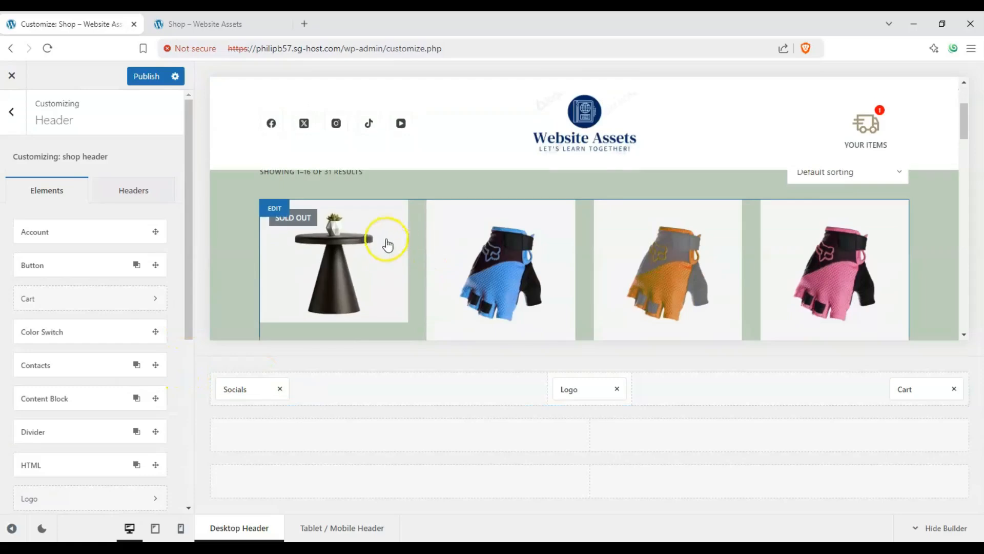
scroll(296, 232, up, 3)
scroll(277, 225, down, 4)
scroll(251, 224, up, 4)
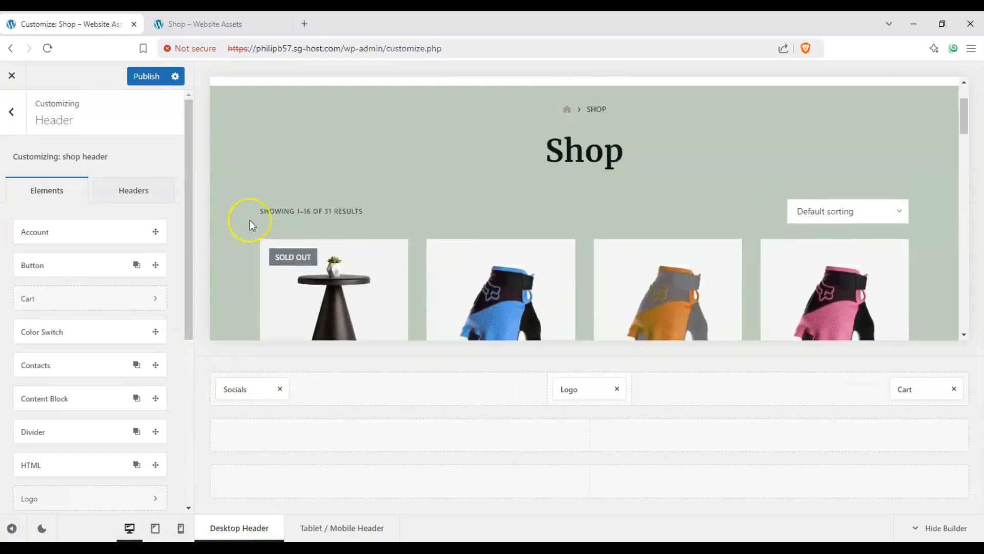
scroll(250, 220, up, 2)
scroll(250, 219, down, 3)
scroll(250, 220, up, 3)
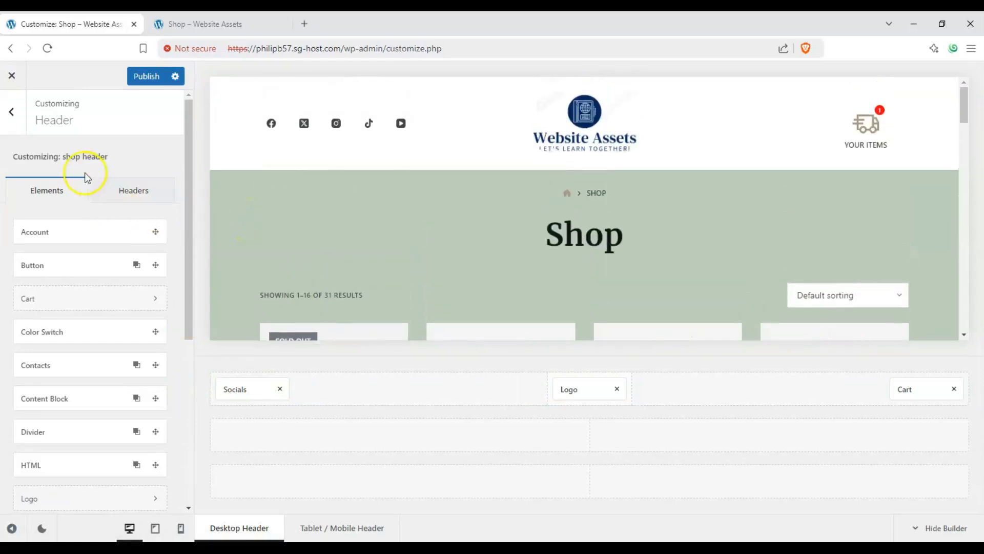
Step: Add a display condition to the shop header that includes Shop Home, and save the conditions
click(107, 185)
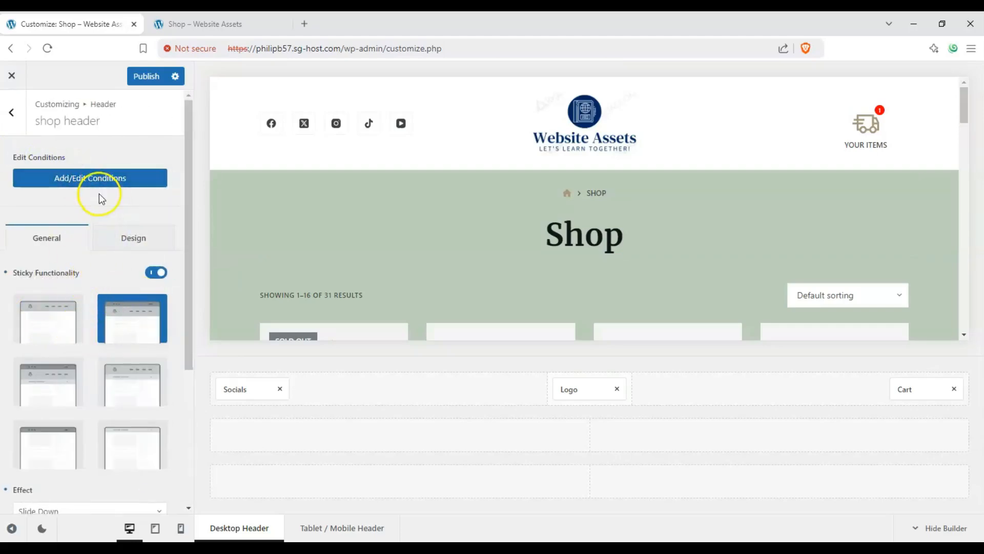
click(96, 179)
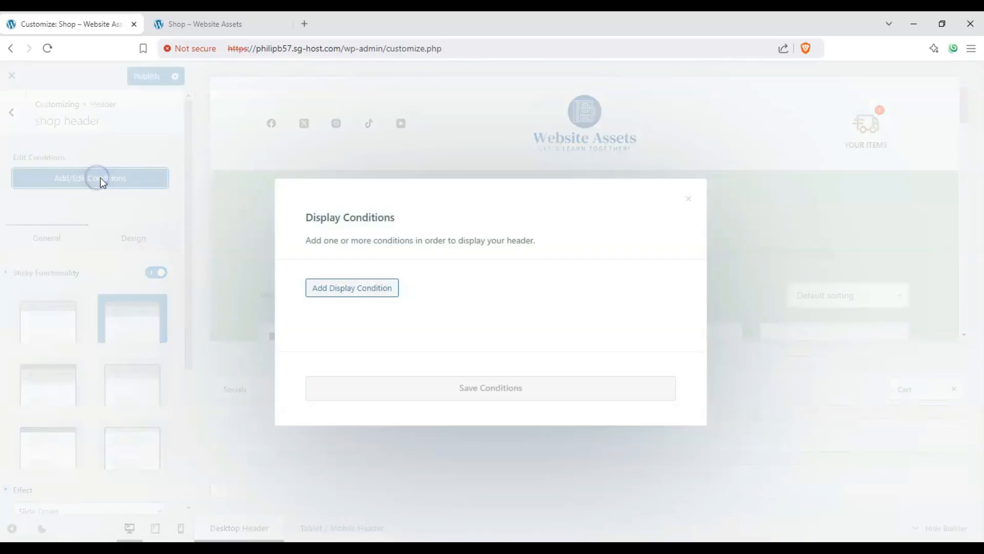
click(328, 292)
click(437, 292)
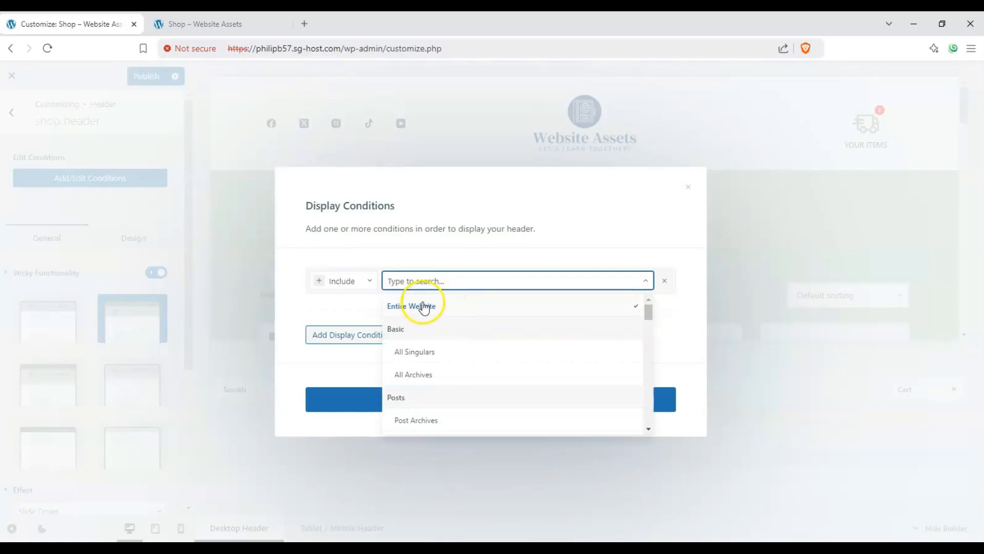
drag(649, 313, 654, 354)
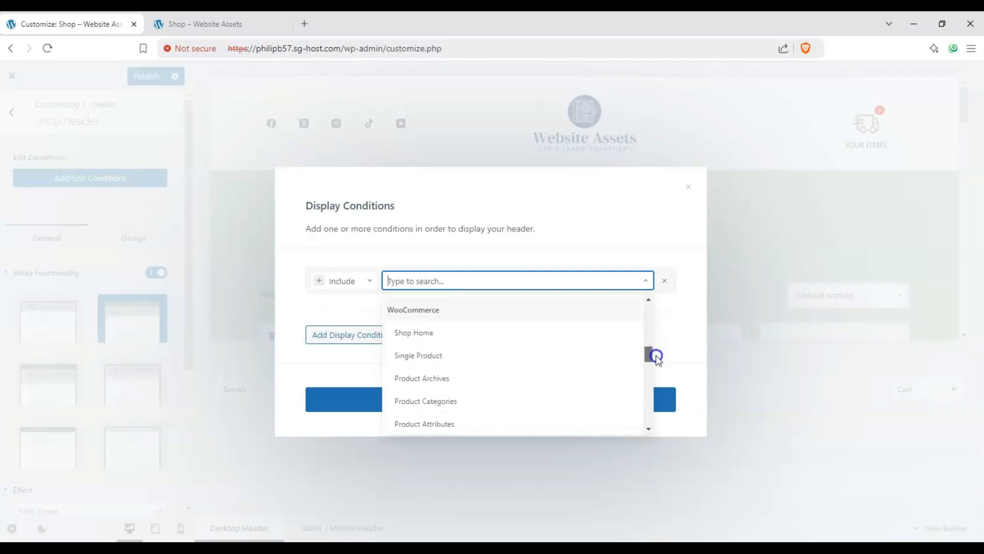
click(476, 333)
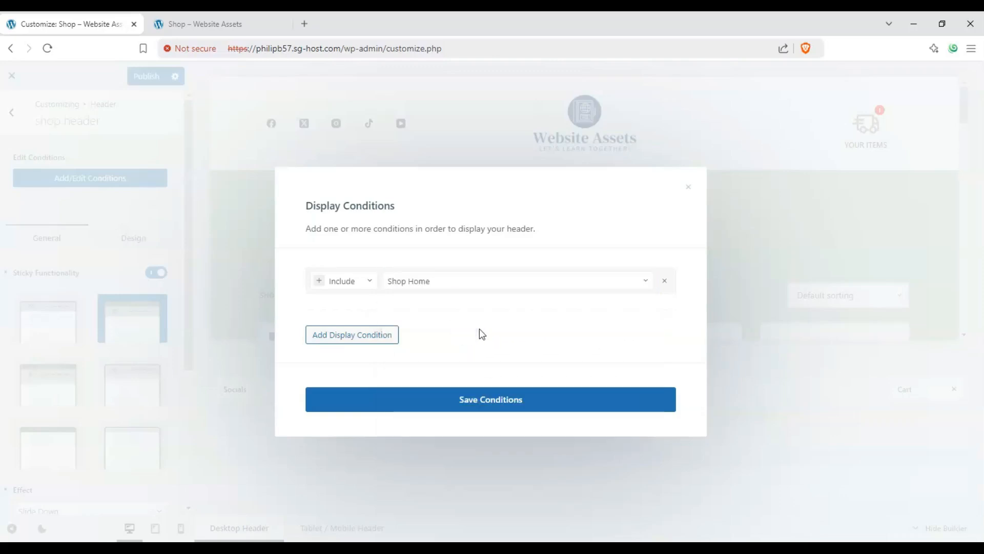
click(486, 401)
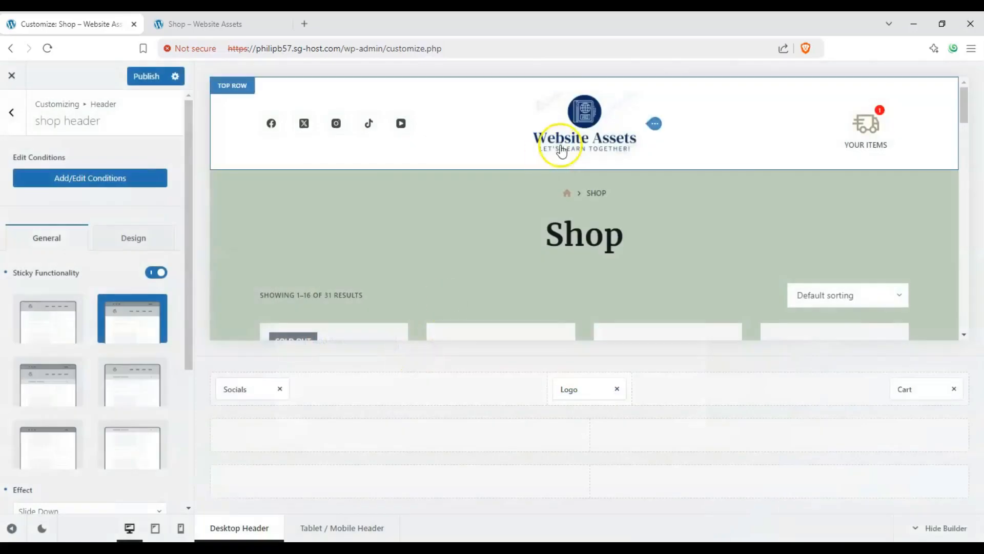
Step: Add Include display conditions for Single Product and Product Archives to the shop header
click(147, 189)
click(362, 335)
click(456, 302)
scroll(455, 367, down, 6)
scroll(455, 367, down, 2)
click(439, 386)
click(382, 357)
click(437, 317)
scroll(451, 376, down, 3)
scroll(472, 379, down, 6)
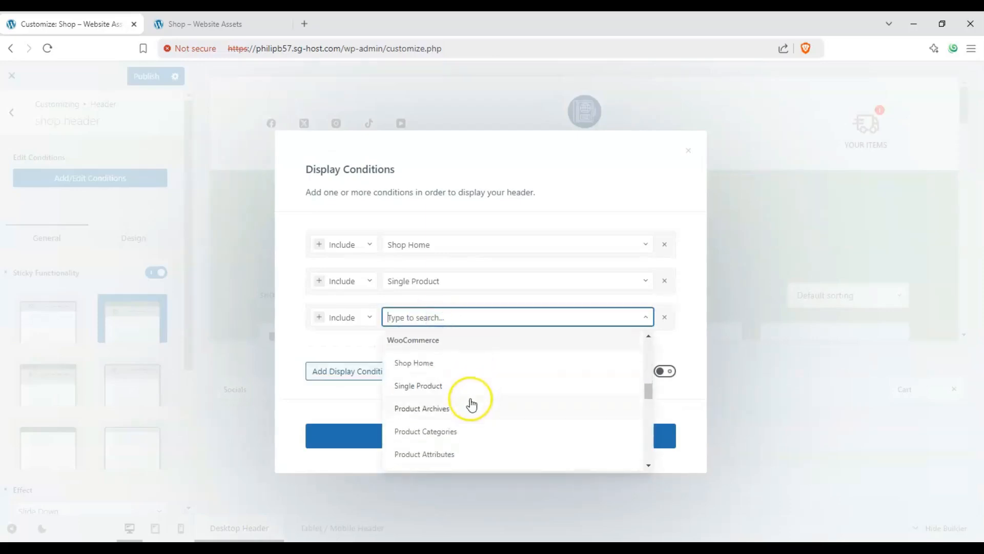
click(469, 408)
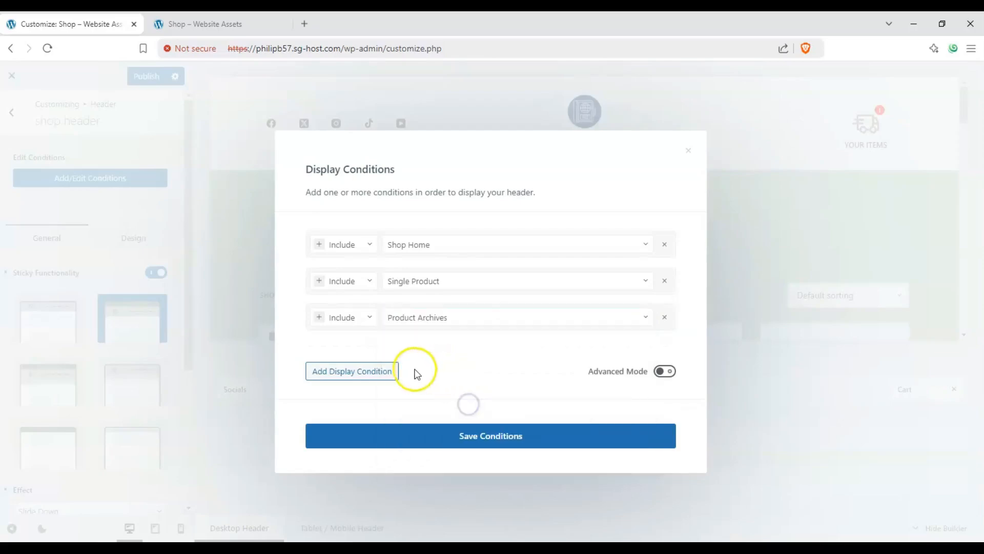
Step: Enable Advanced Mode for the display conditions, link all three conditions with AND, and save them
click(664, 372)
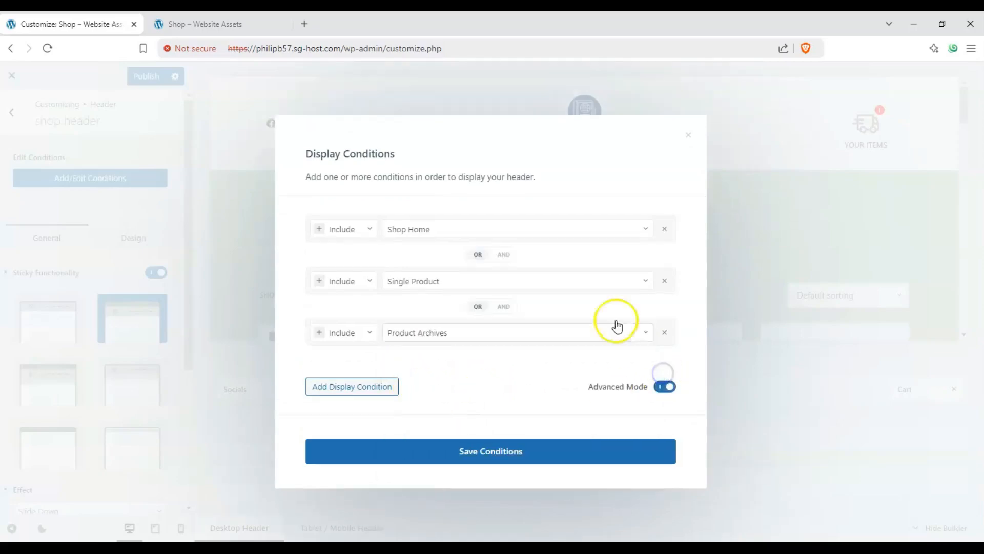
click(504, 255)
click(505, 322)
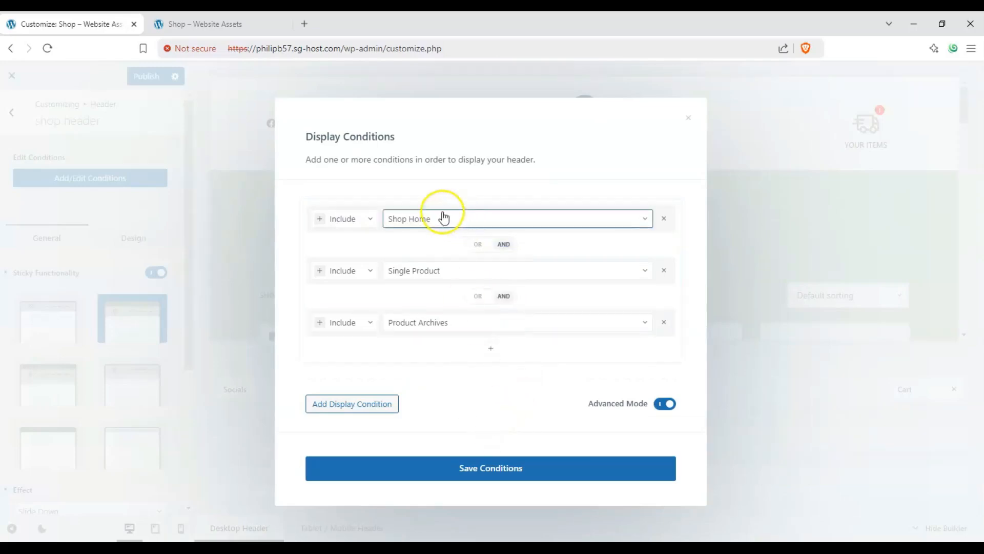
click(460, 472)
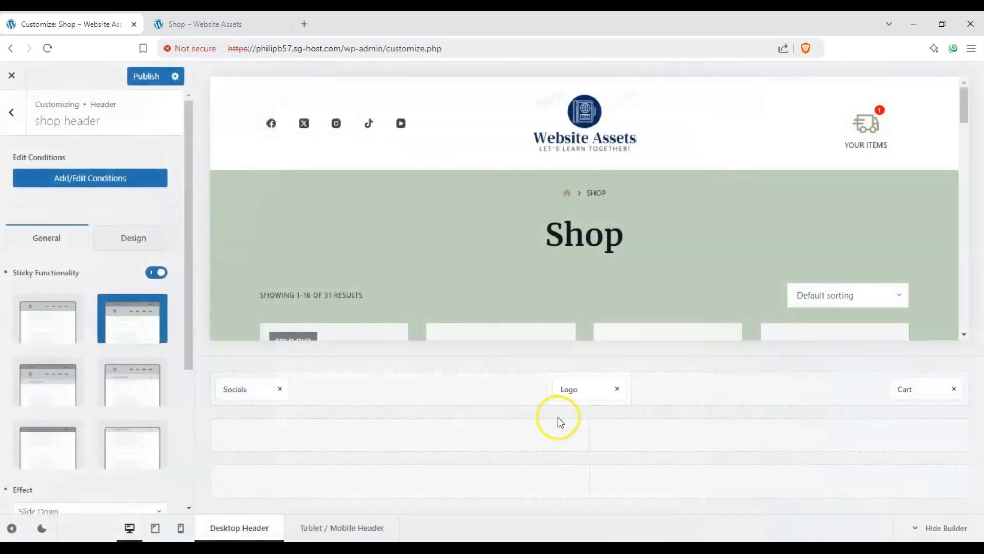
Step: Return to the list of headers, reselect the shop header after viewing the Global Header, and publish the changes
click(12, 113)
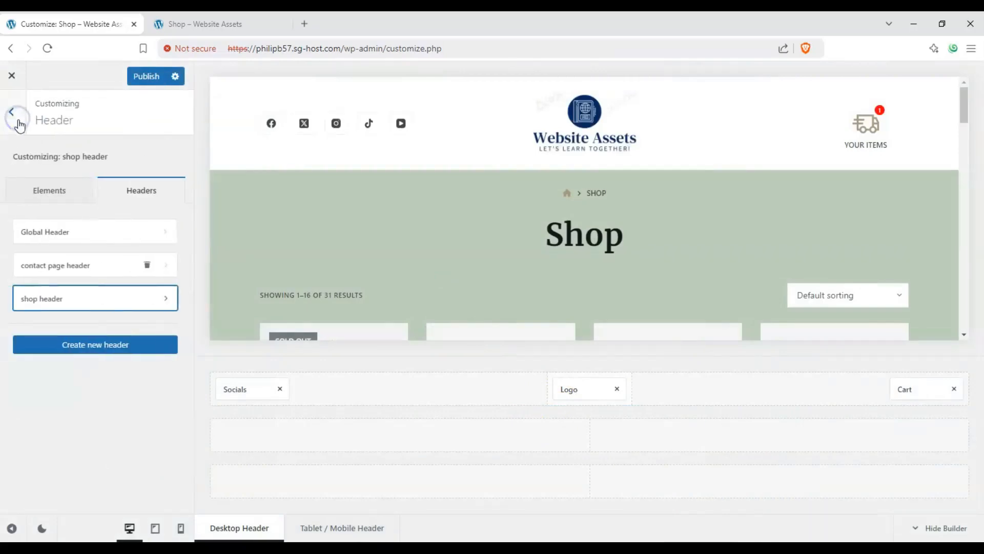
click(94, 241)
click(117, 299)
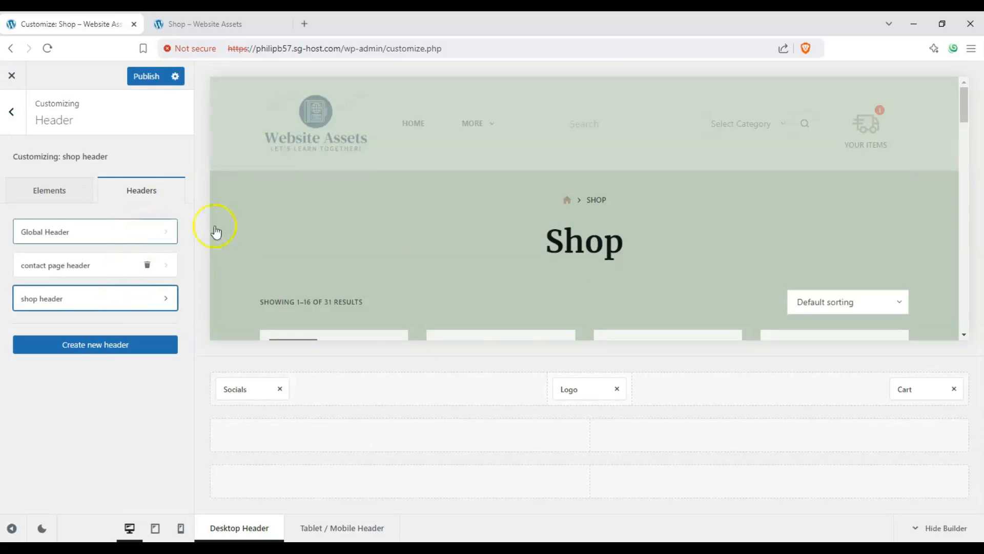
click(142, 81)
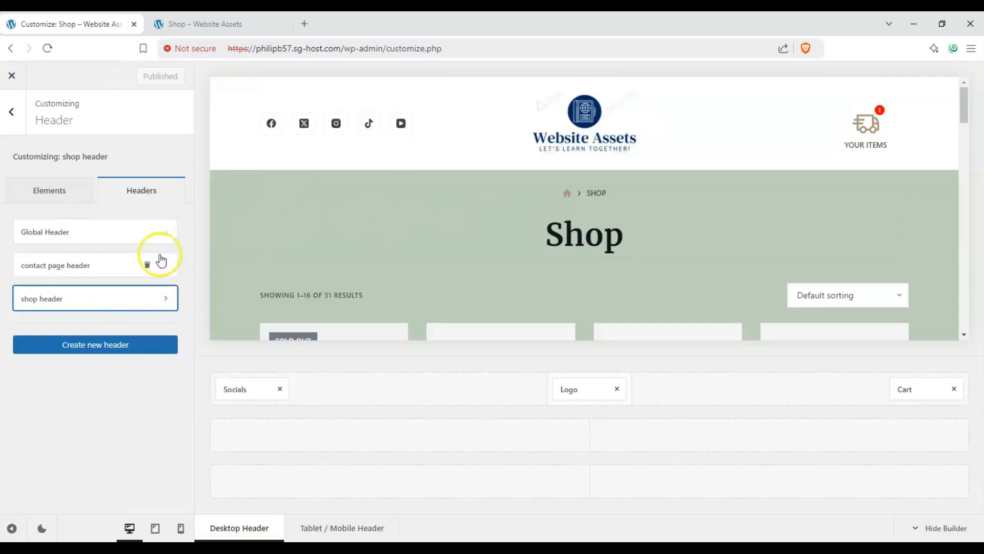
Step: Review the shop header's settings and compare the contact page header with the Global Header in the customizer
click(134, 299)
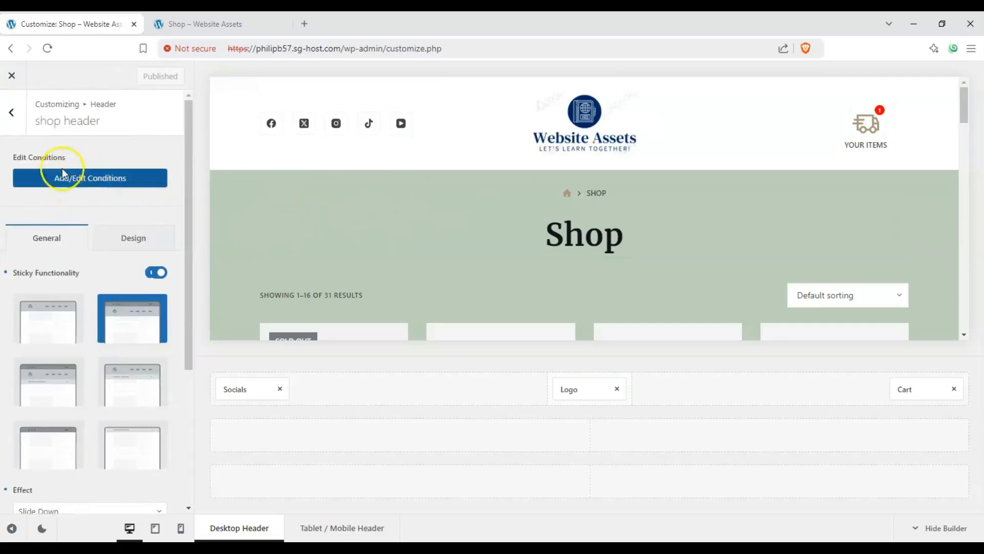
click(12, 112)
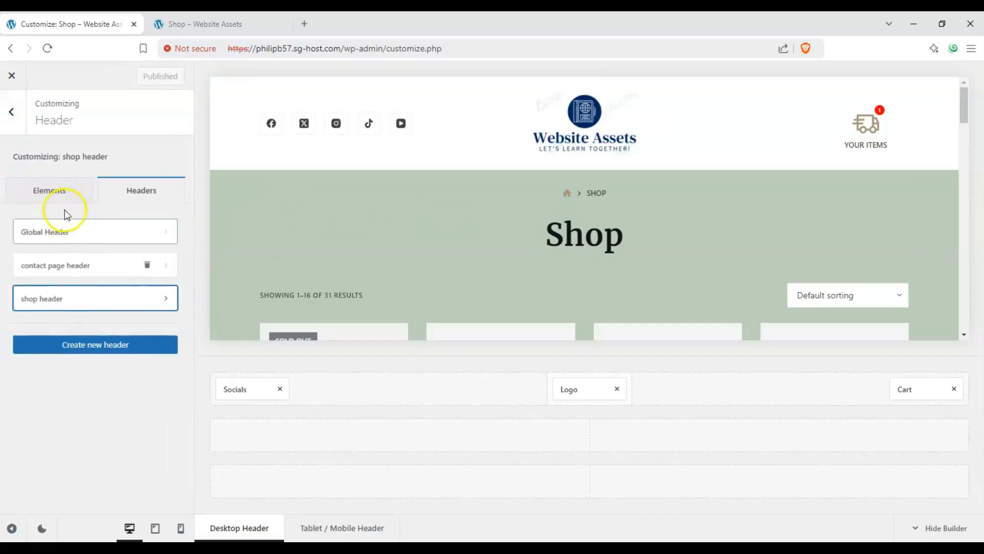
click(87, 269)
click(95, 237)
click(97, 265)
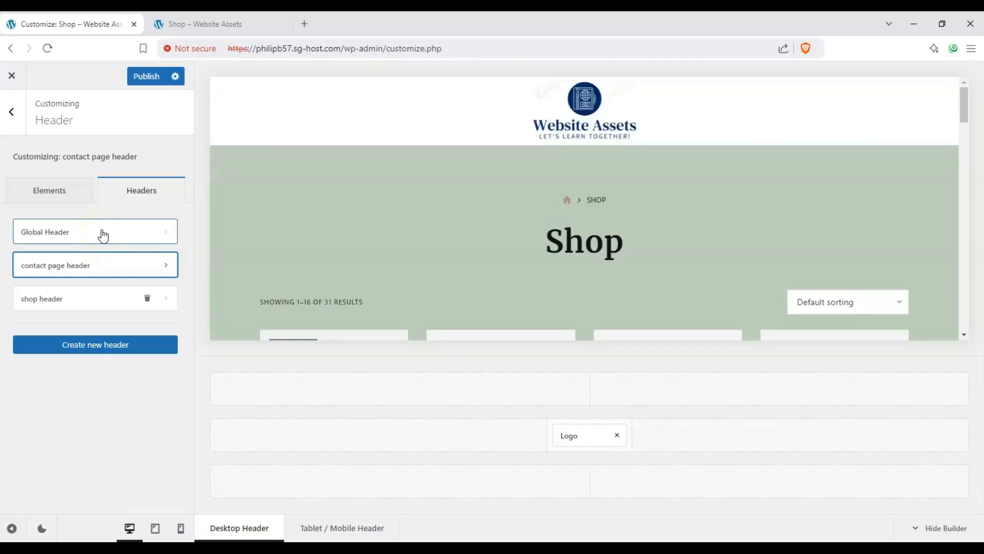
click(103, 236)
click(138, 302)
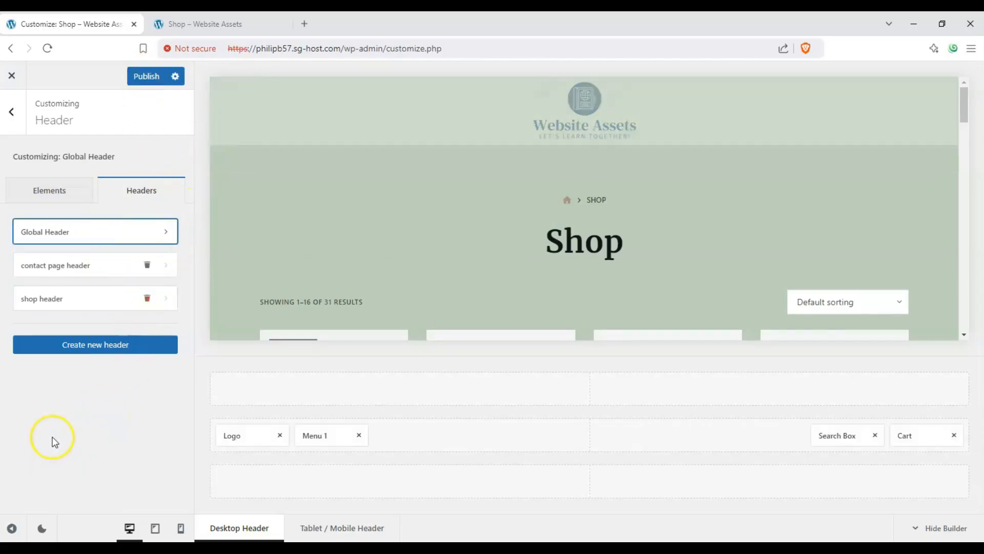
Step: Switch to the live site and compare the home page's header with the Shop page's header
click(218, 24)
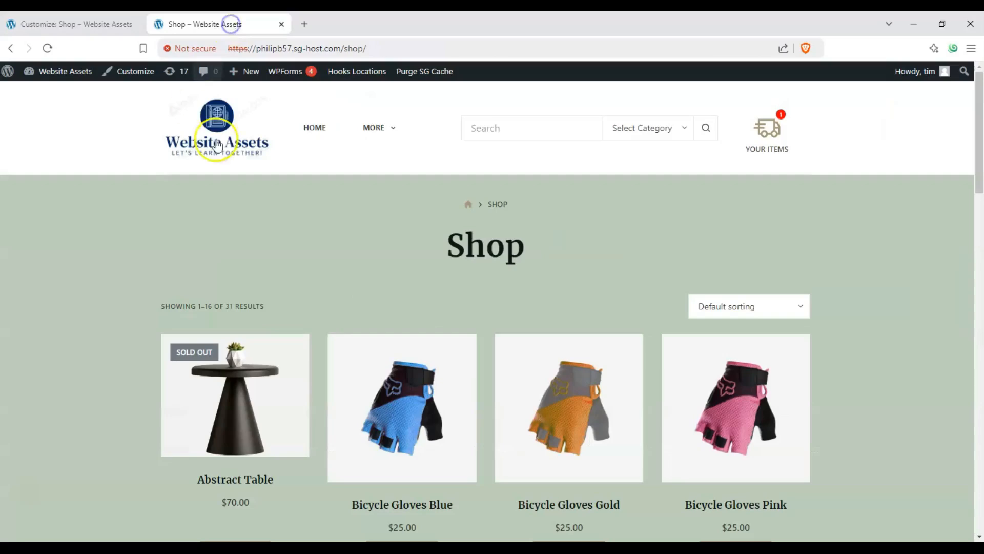
click(314, 128)
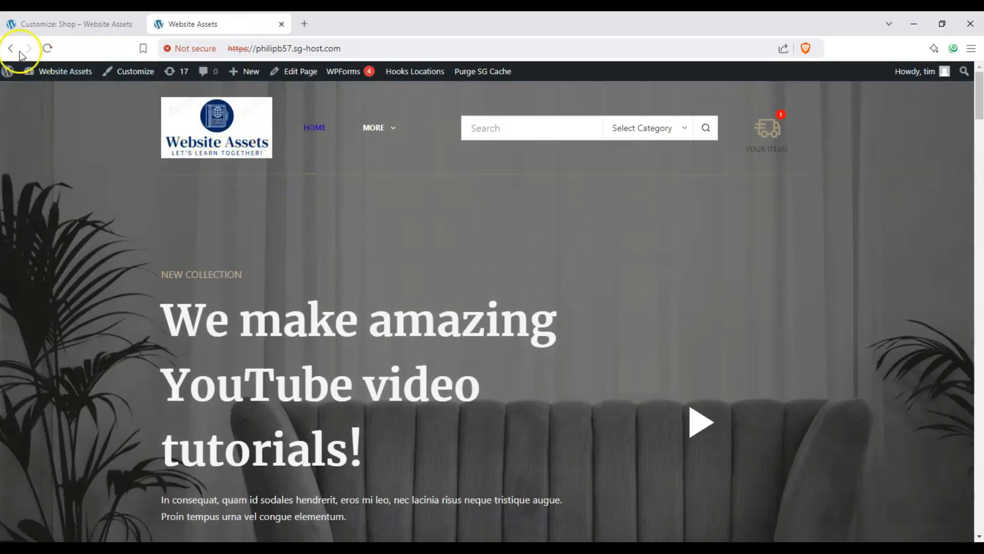
click(11, 49)
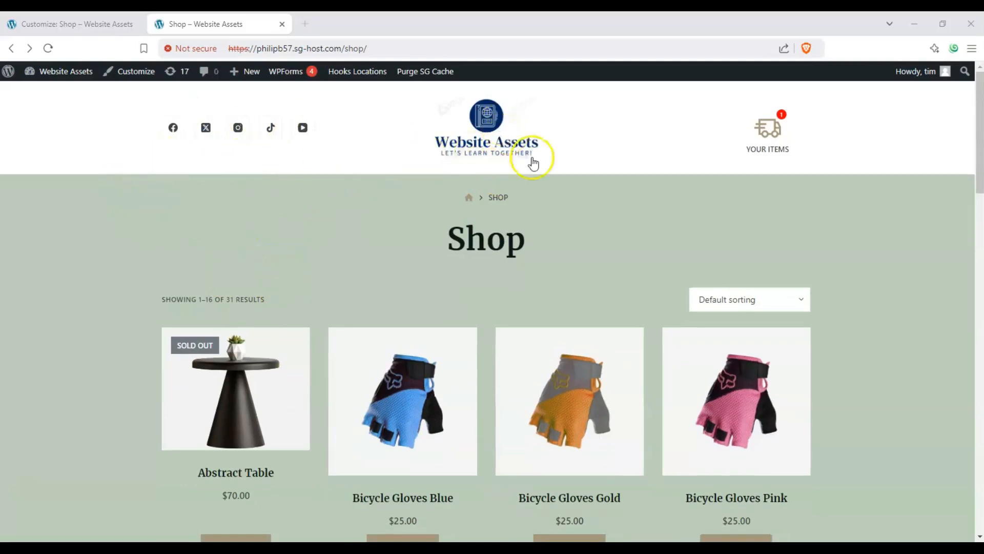
click(468, 199)
mouse_move(365, 128)
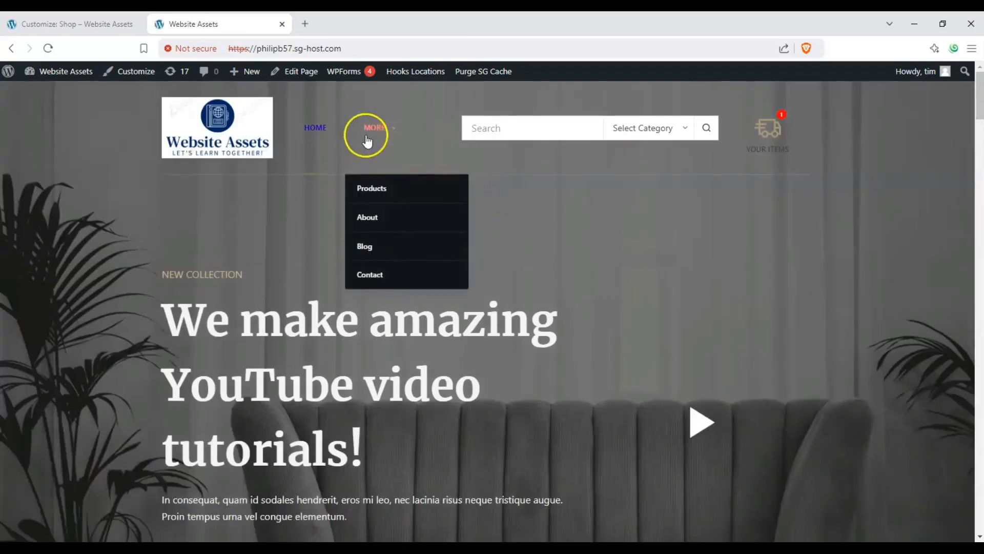
click(381, 190)
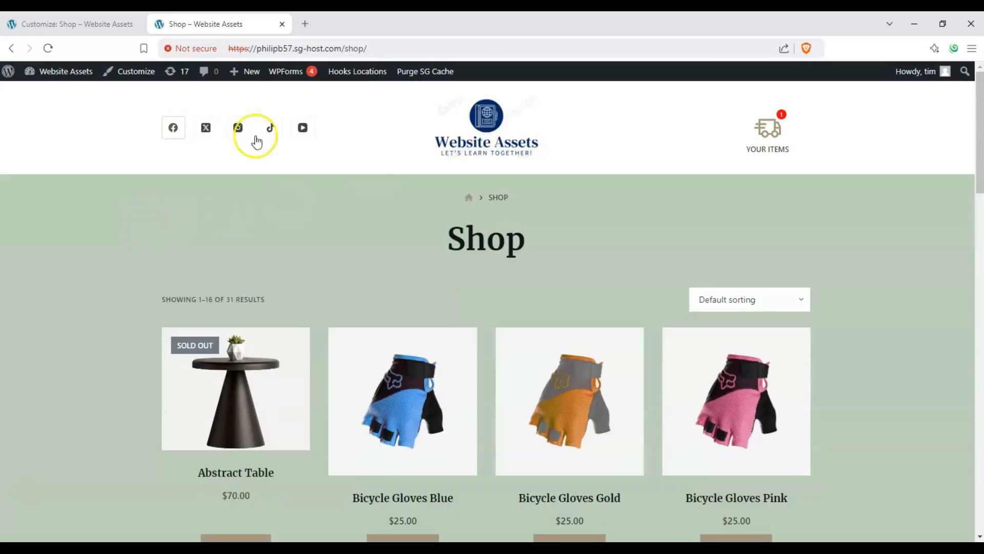
Step: Examine how the shop header sticks while scrolling the live Shop page
scroll(593, 187, down, 3)
scroll(534, 190, up, 2)
scroll(263, 215, up, 2)
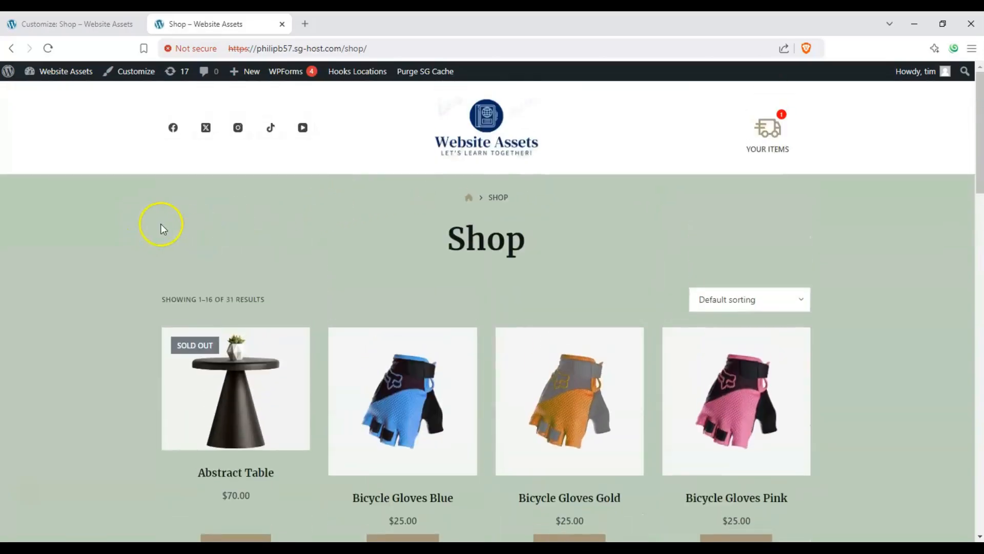
scroll(131, 218, down, 1)
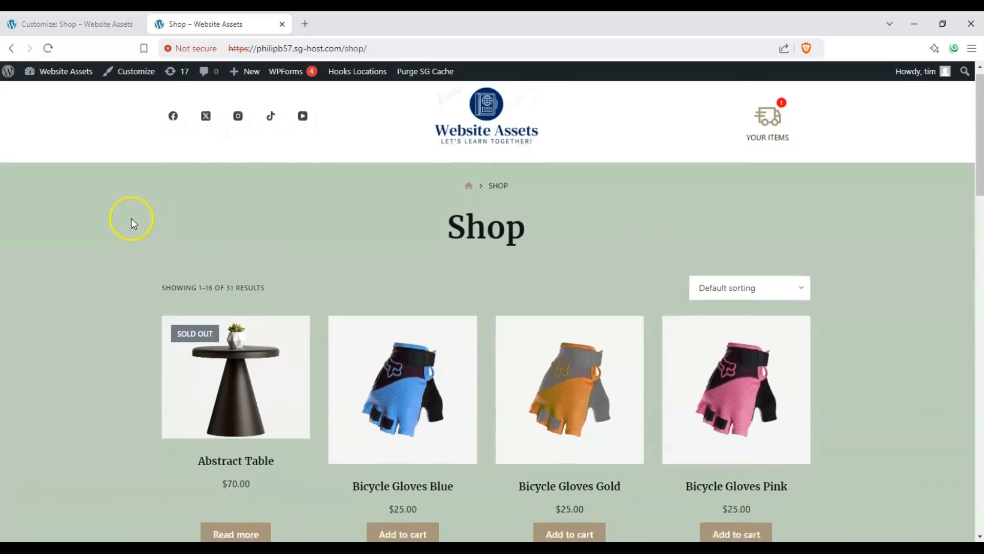
scroll(103, 217, up, 1)
scroll(106, 220, down, 2)
scroll(106, 221, up, 2)
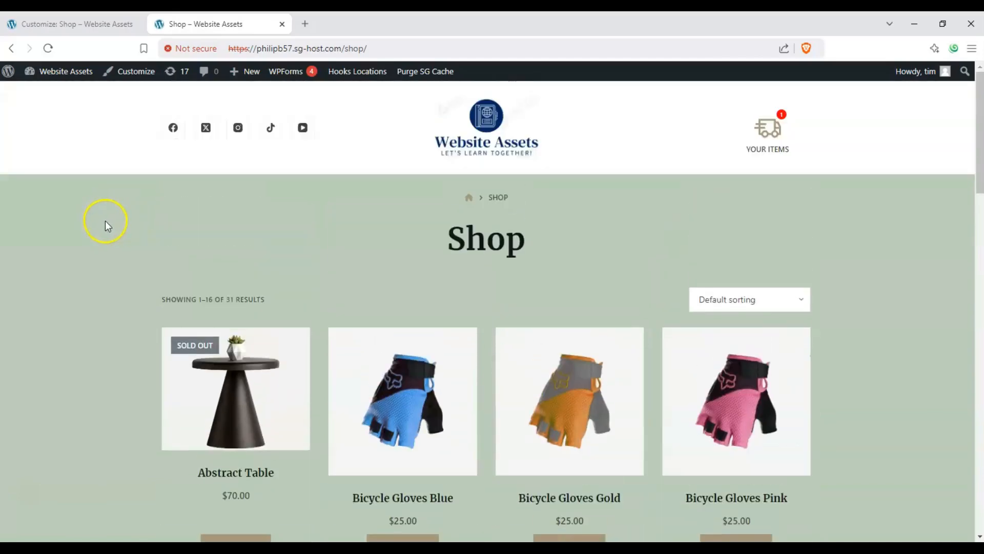
scroll(111, 220, down, 2)
scroll(113, 220, up, 2)
scroll(113, 223, down, 2)
scroll(113, 223, up, 2)
scroll(113, 223, down, 1)
scroll(113, 223, up, 1)
scroll(118, 221, down, 1)
scroll(120, 223, up, 1)
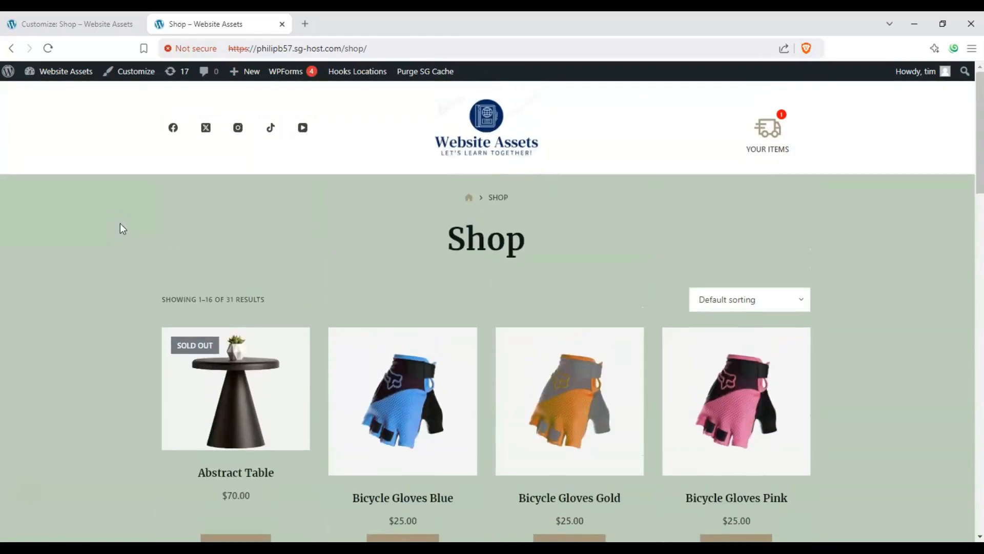